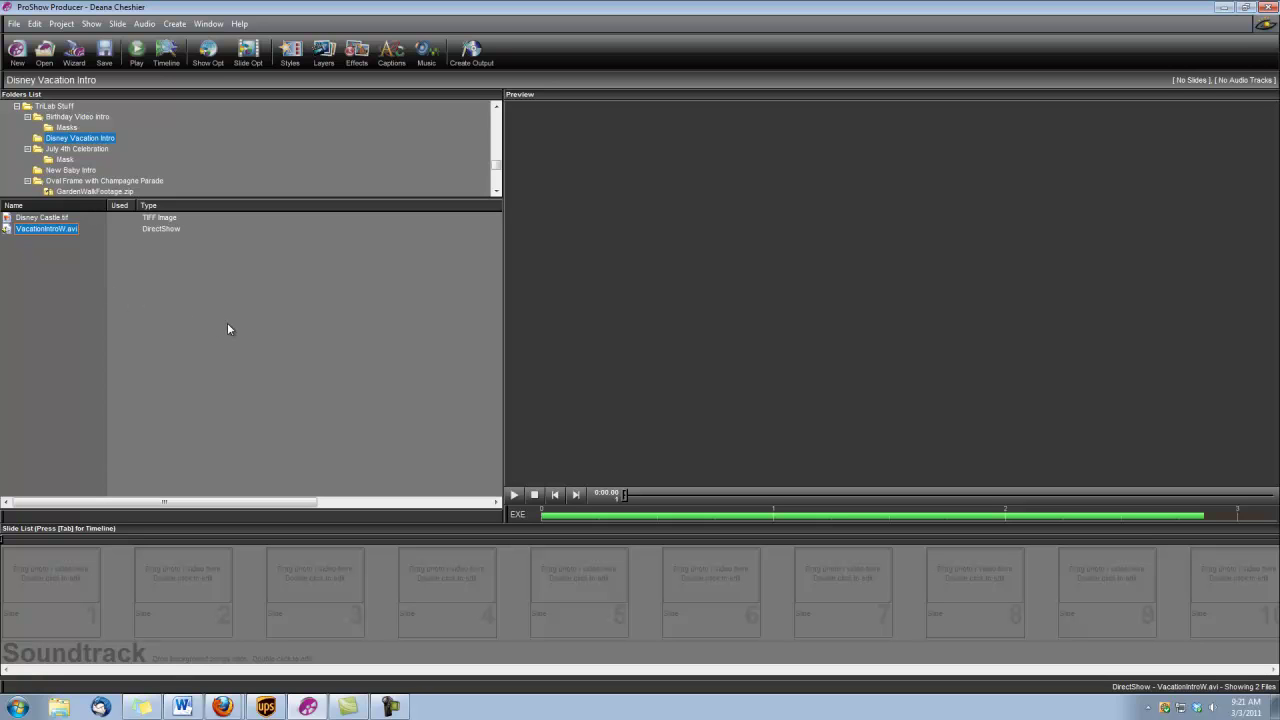
- Make the show 16:9 widescreen and turn on Fill frame as the default image scaling
left_click(208, 50)
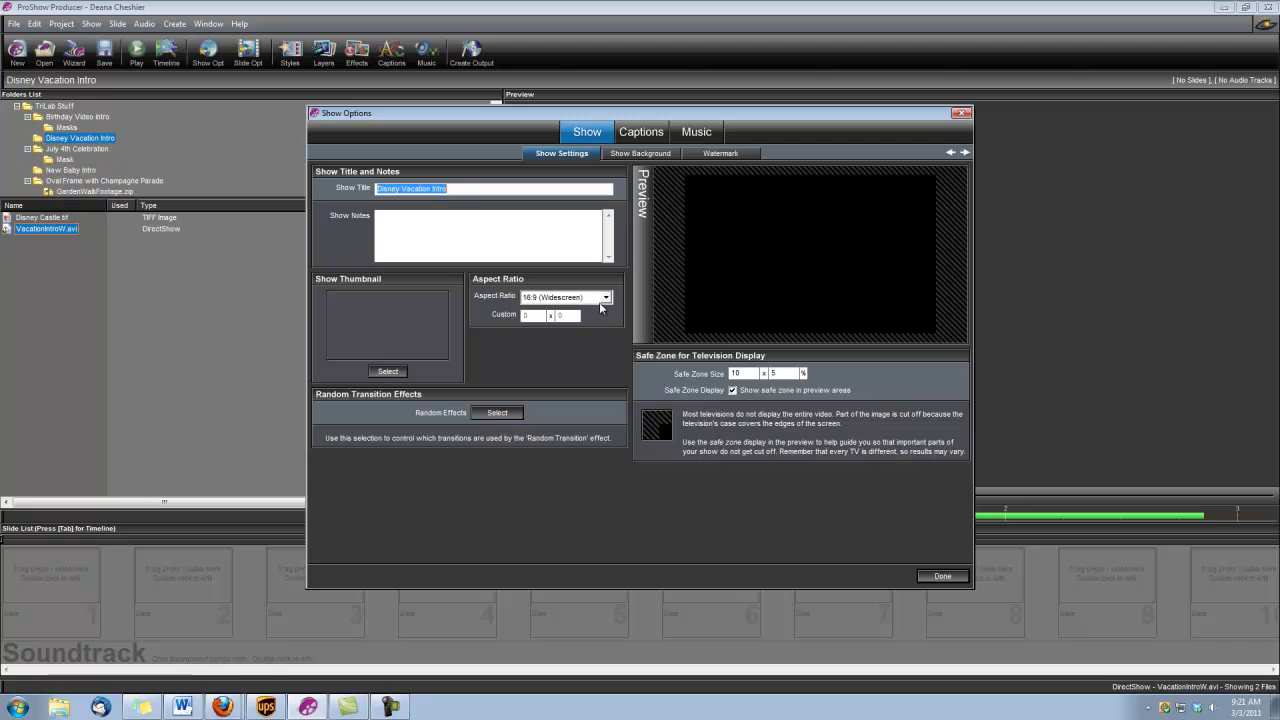
left_click(942, 576)
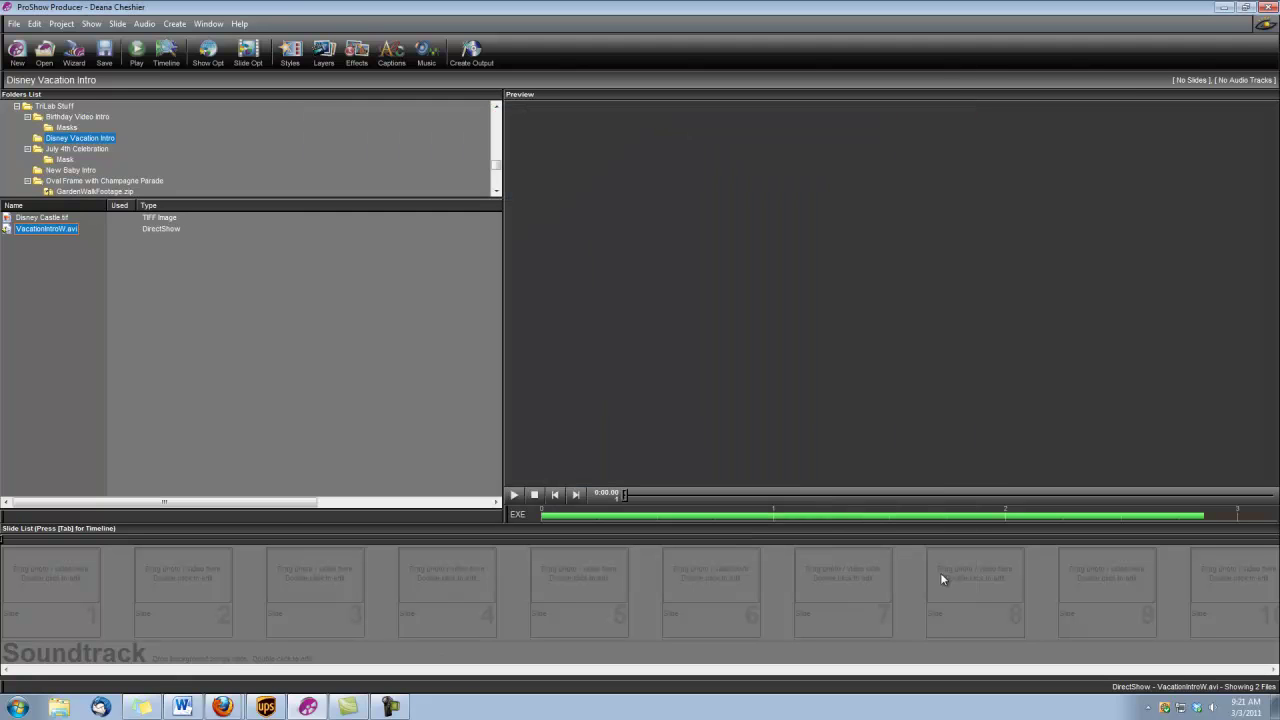
left_click(34, 24)
left_click(72, 240)
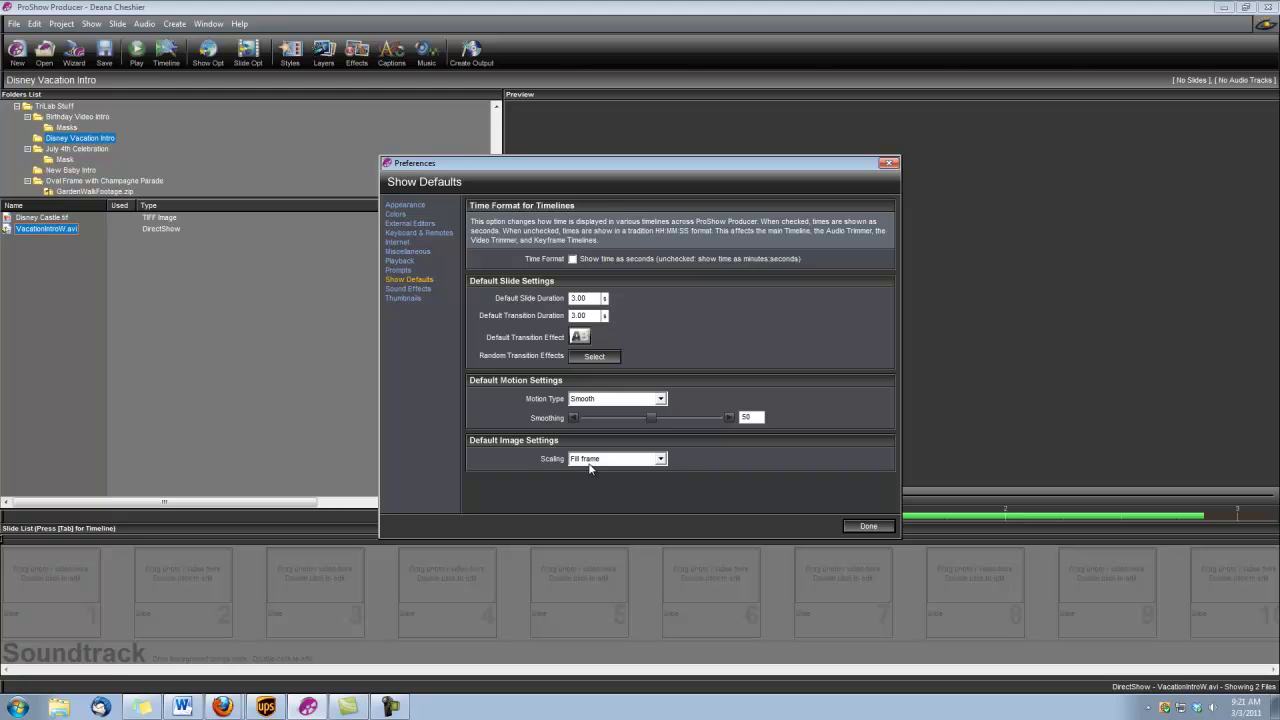
left_click(866, 524)
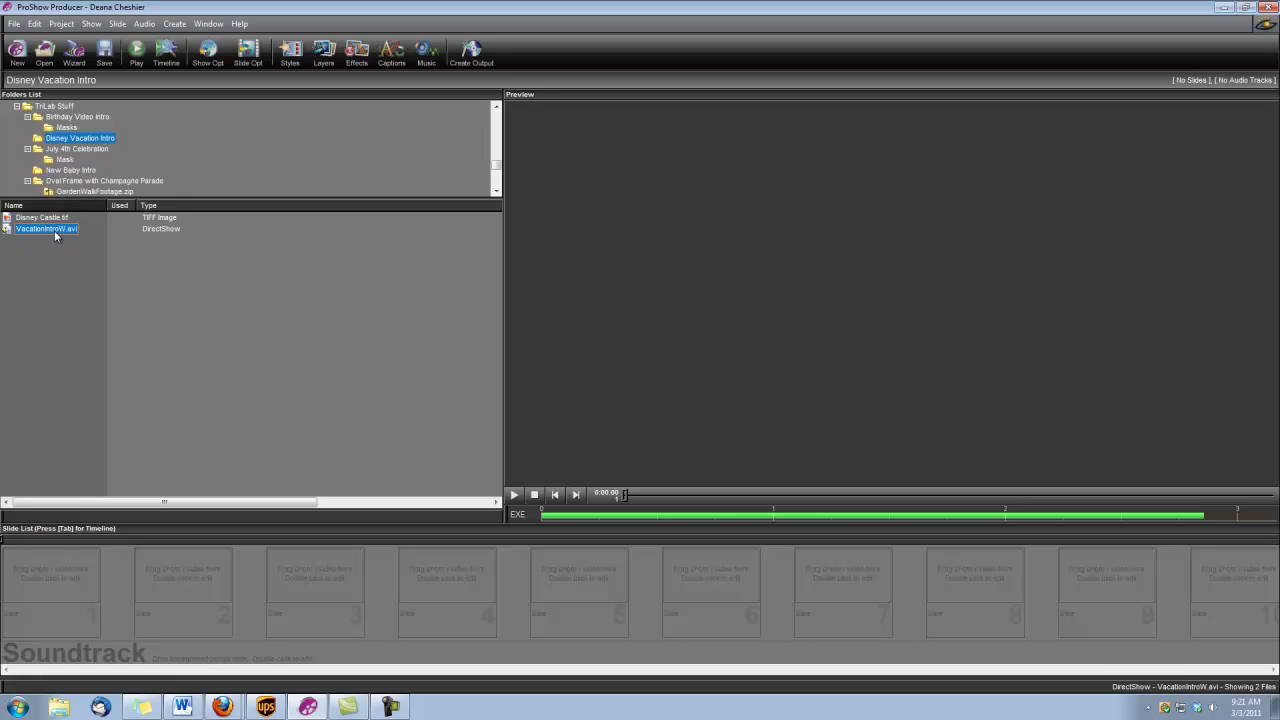
- Place VacationIntroW.avi as slide 1 and set its video layer aspect to 16:9
left_click_drag(50, 229, 46, 582)
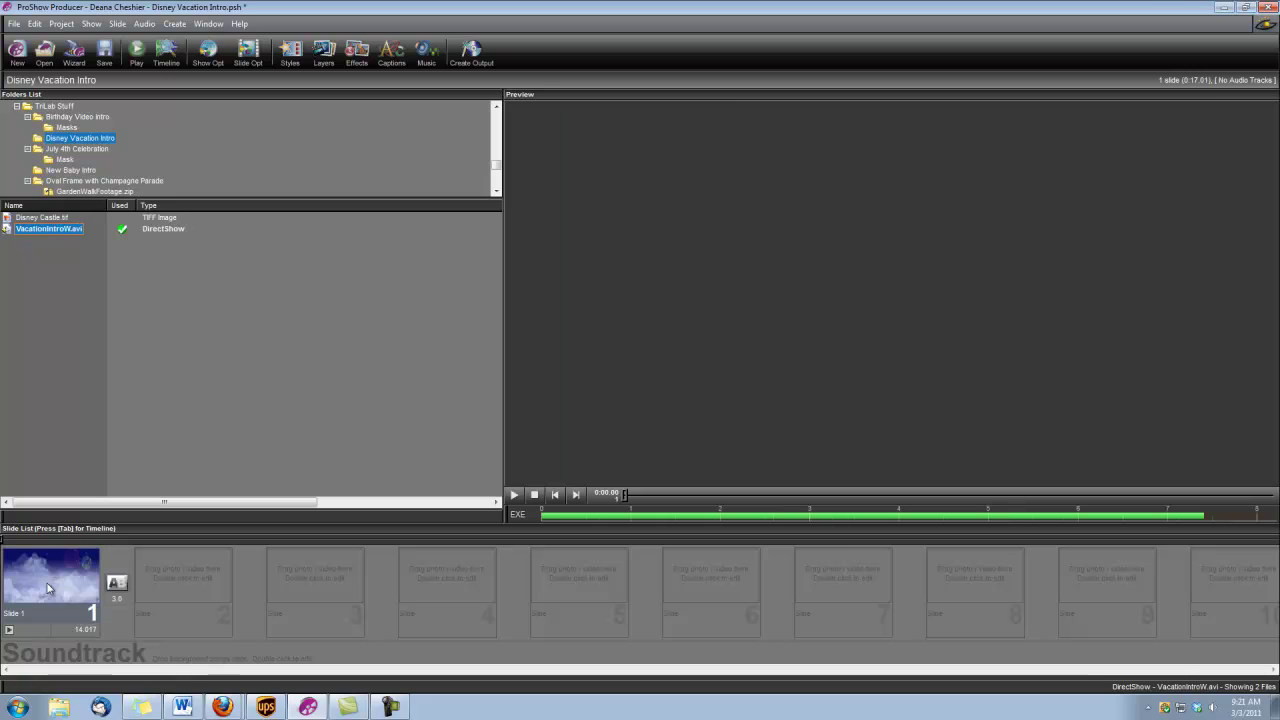
double_click(69, 580)
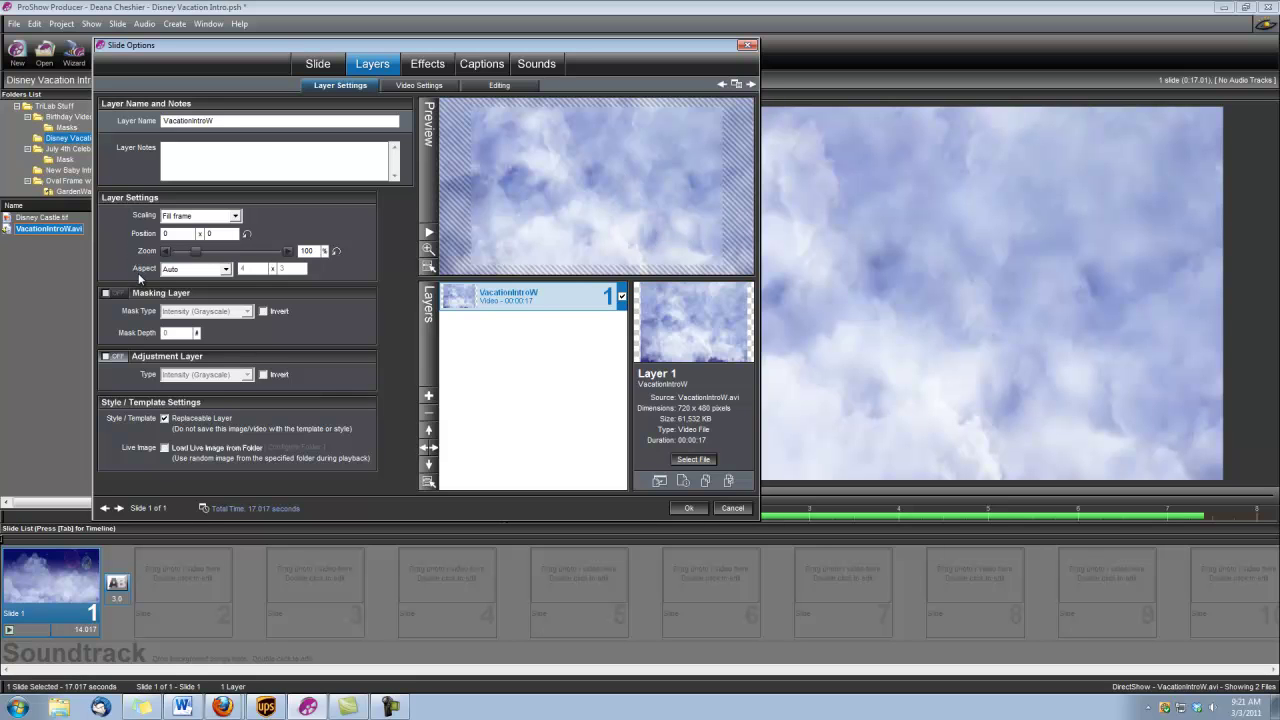
left_click(226, 270)
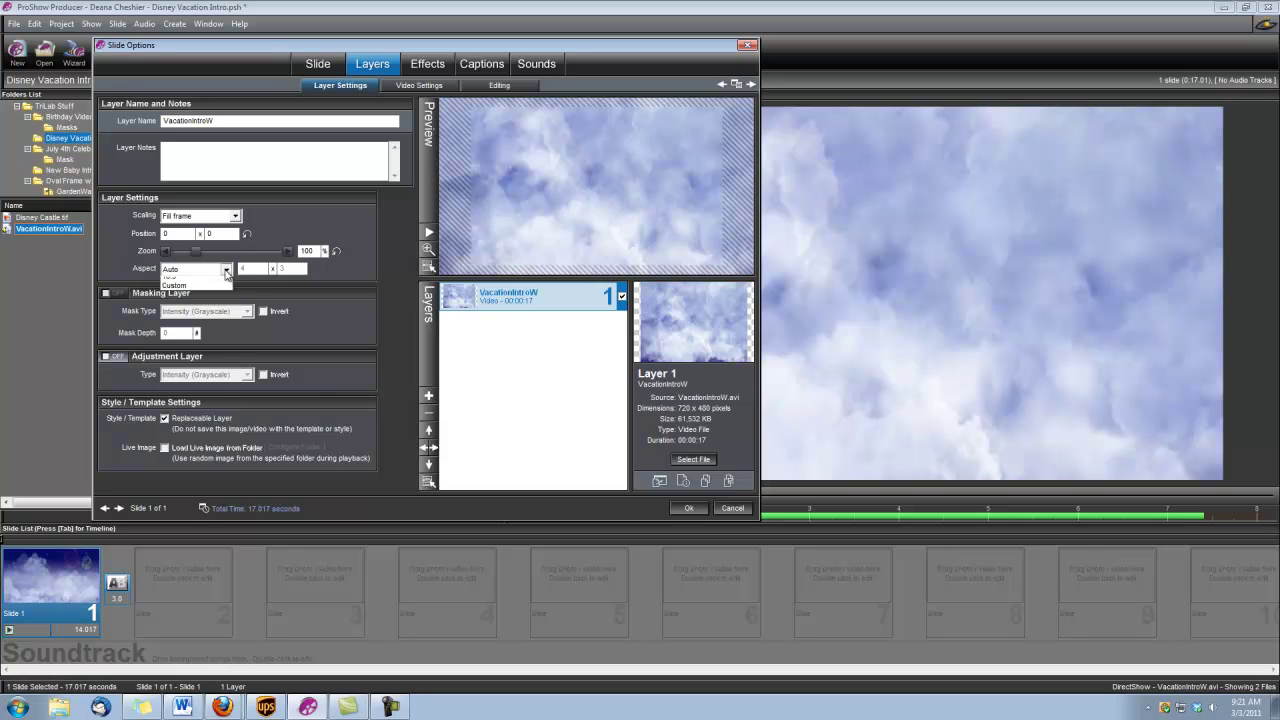
left_click(212, 309)
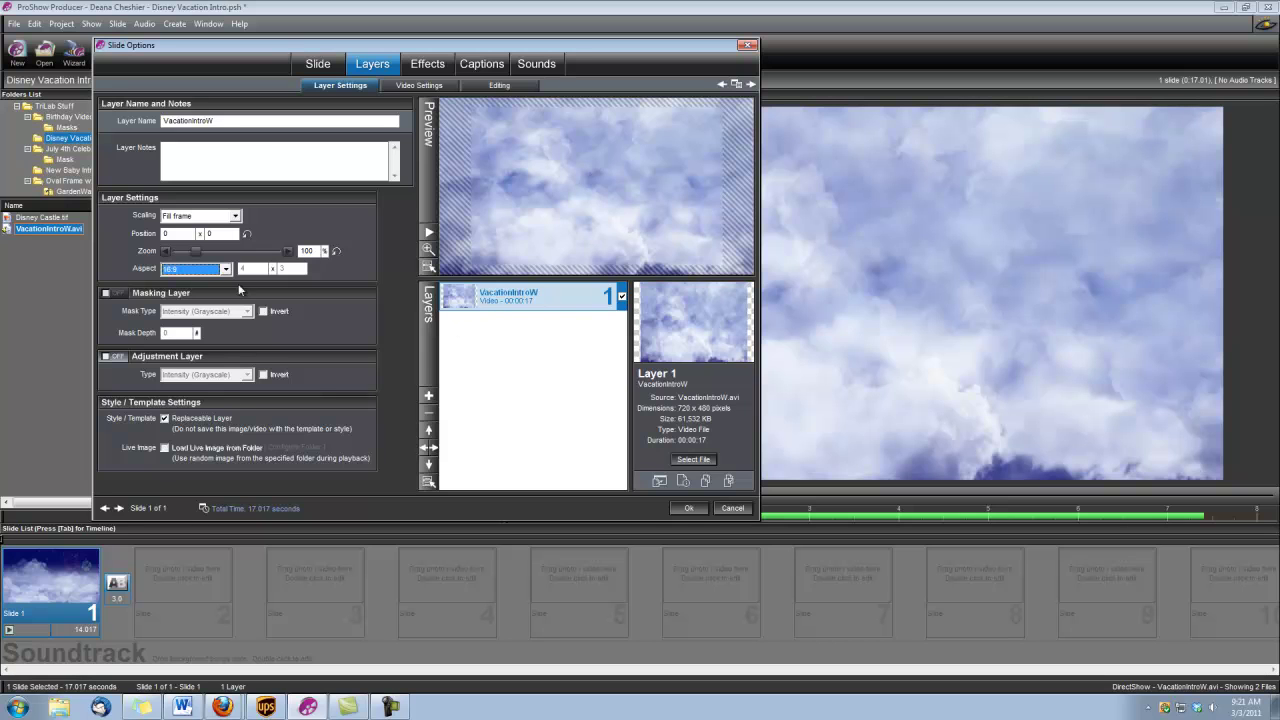
- Add the Disney Castle image as a layer, zoomed to 50% and moved left and up
left_click(428, 397)
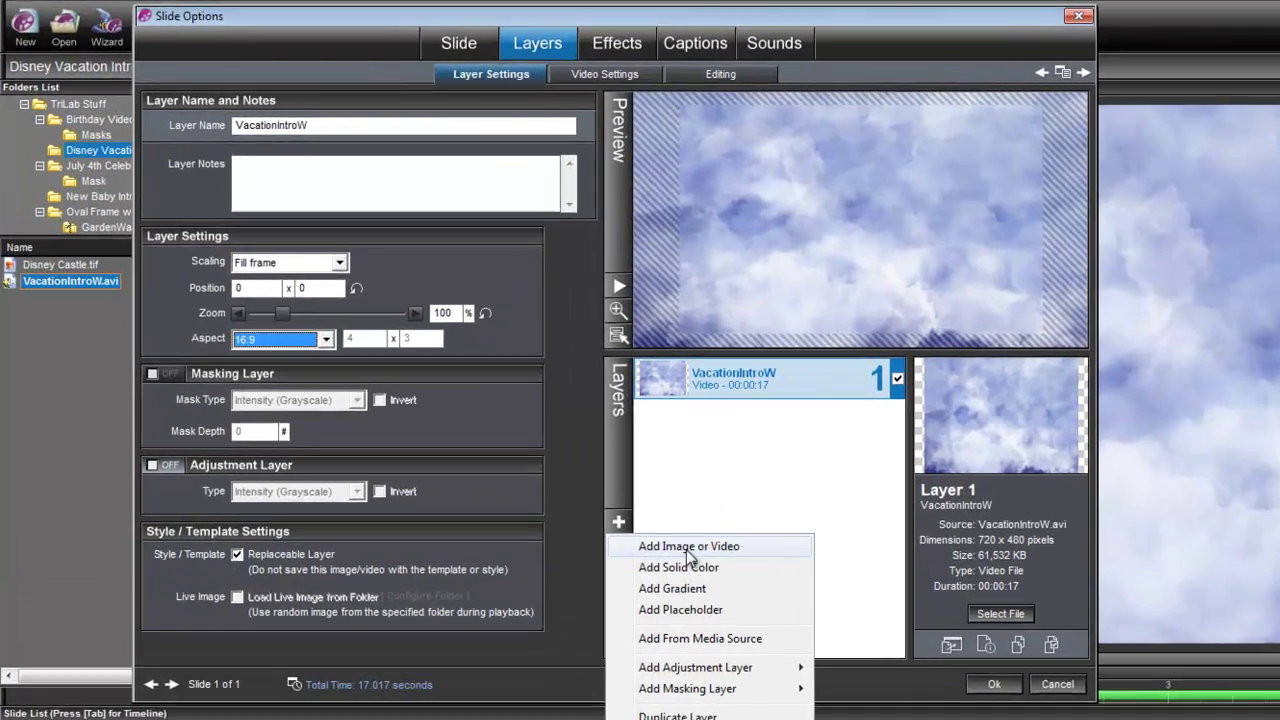
left_click(478, 412)
left_click(344, 218)
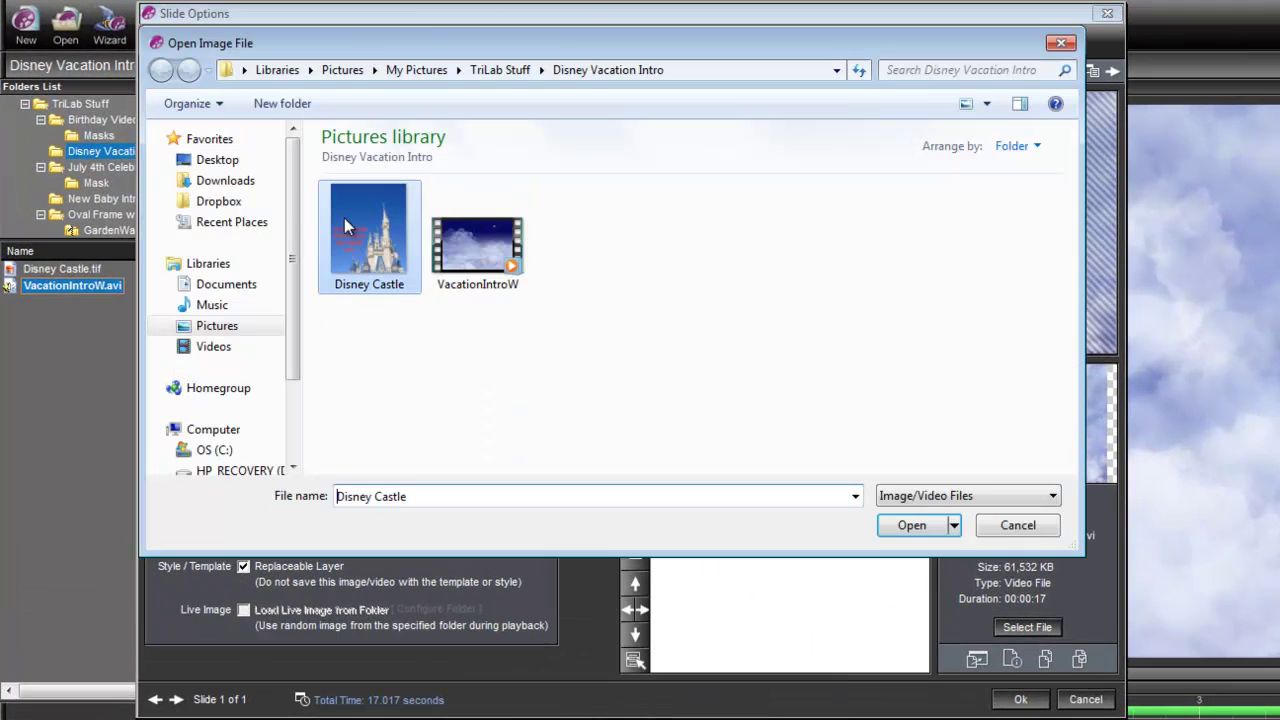
left_click(912, 527)
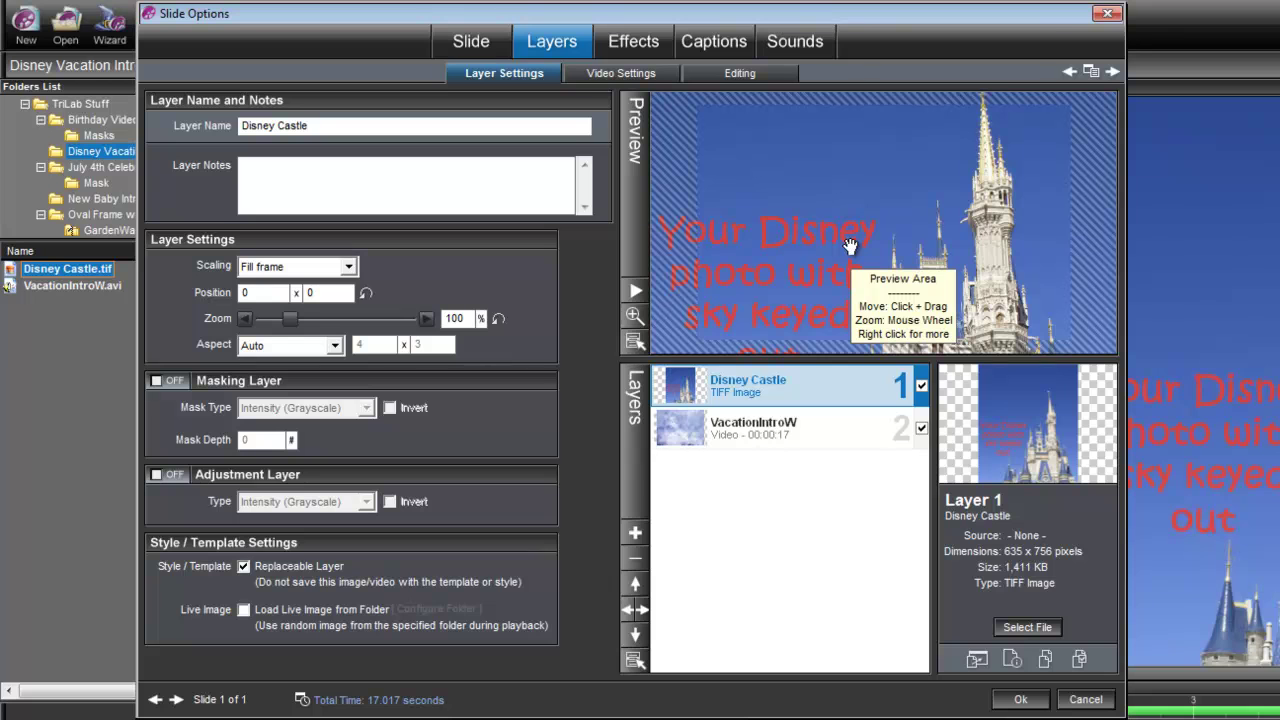
scroll(849, 245, "down", 3)
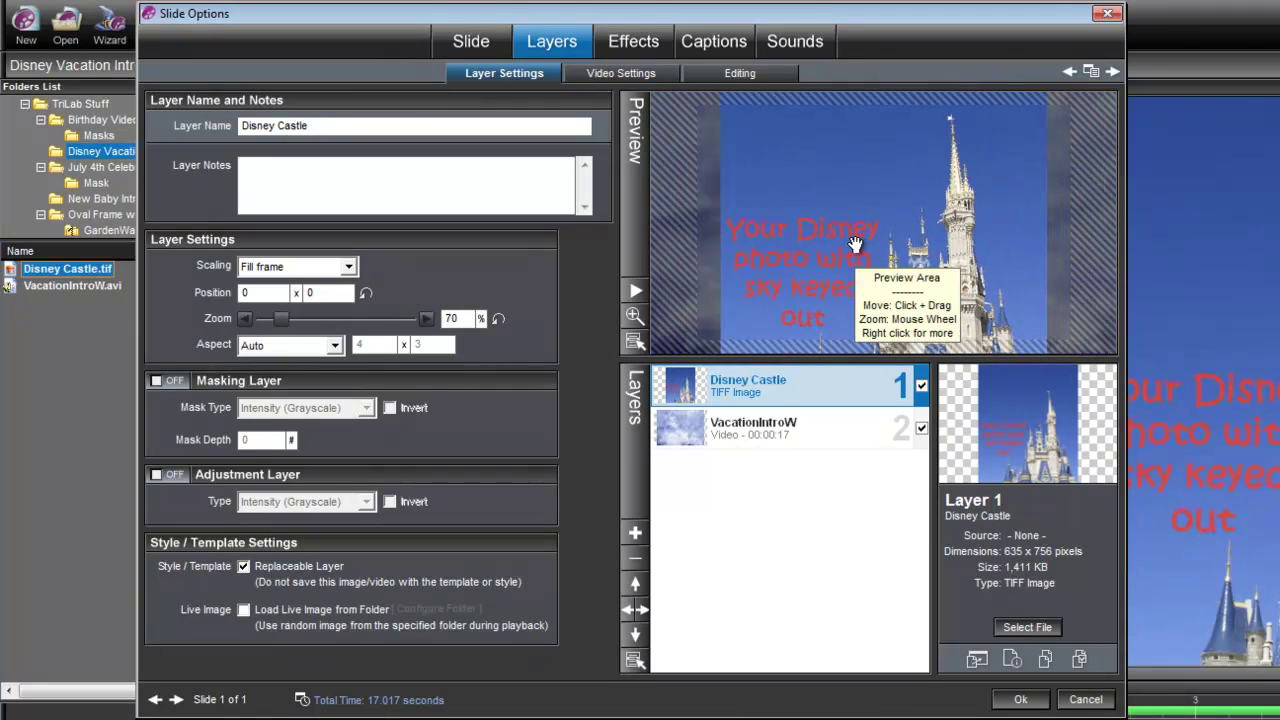
scroll(855, 245, "down", 1)
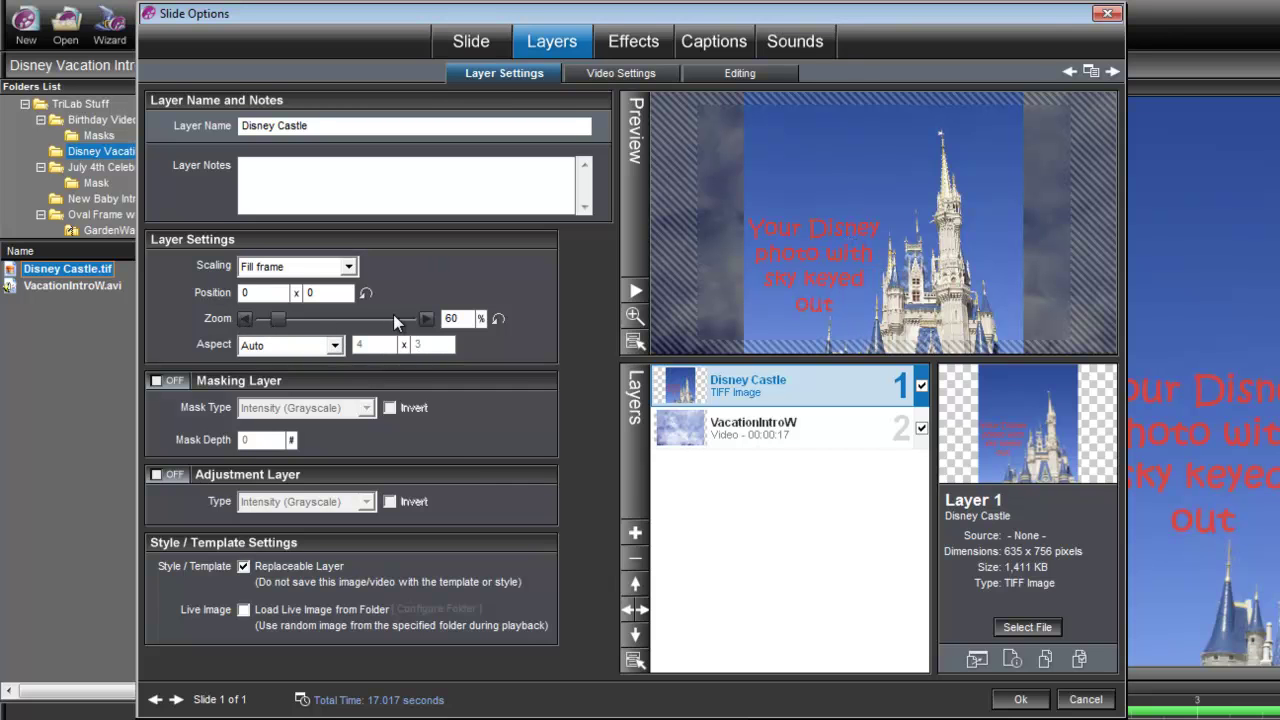
scroll(866, 244, "down", 1)
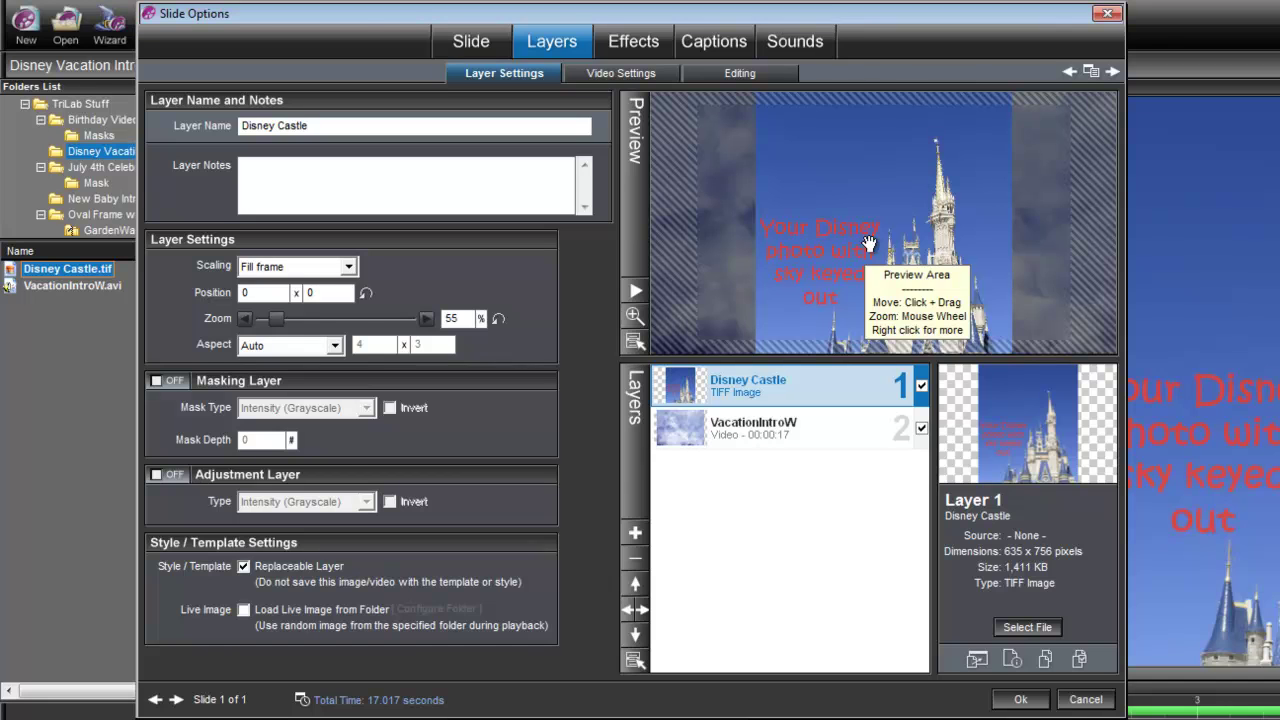
left_click_drag(960, 272, 884, 258)
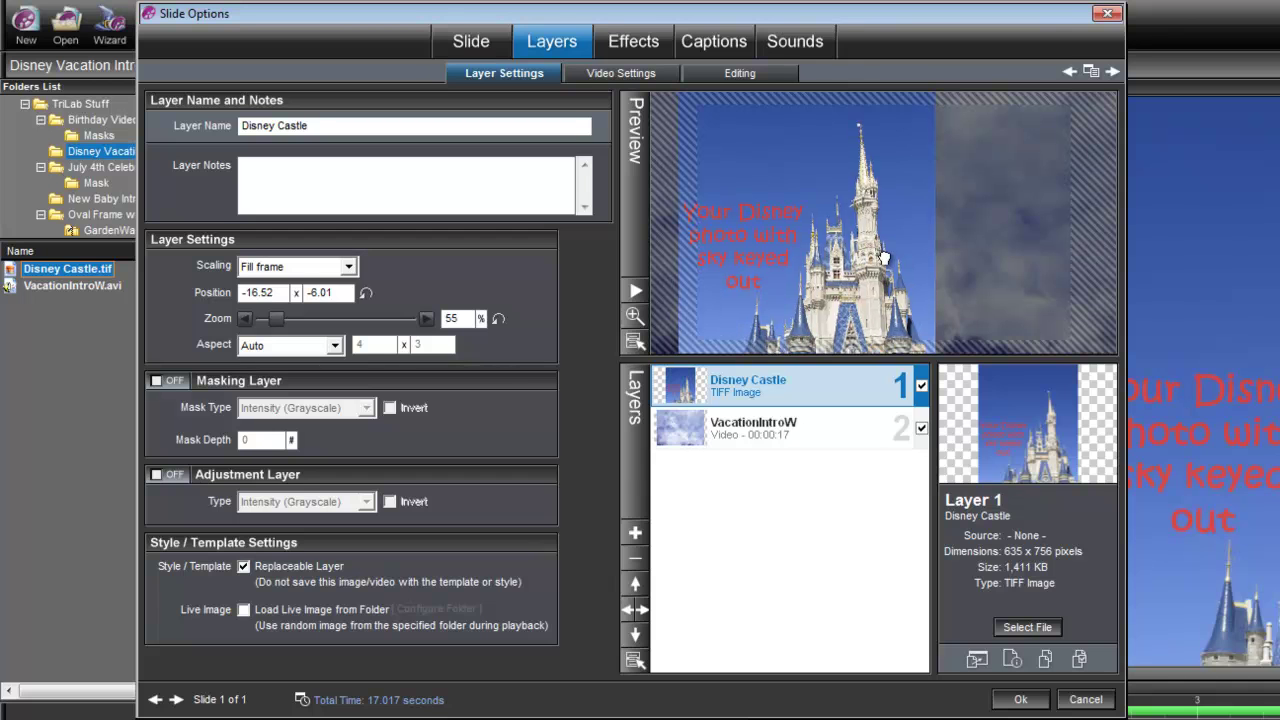
scroll(884, 258, "down", 1)
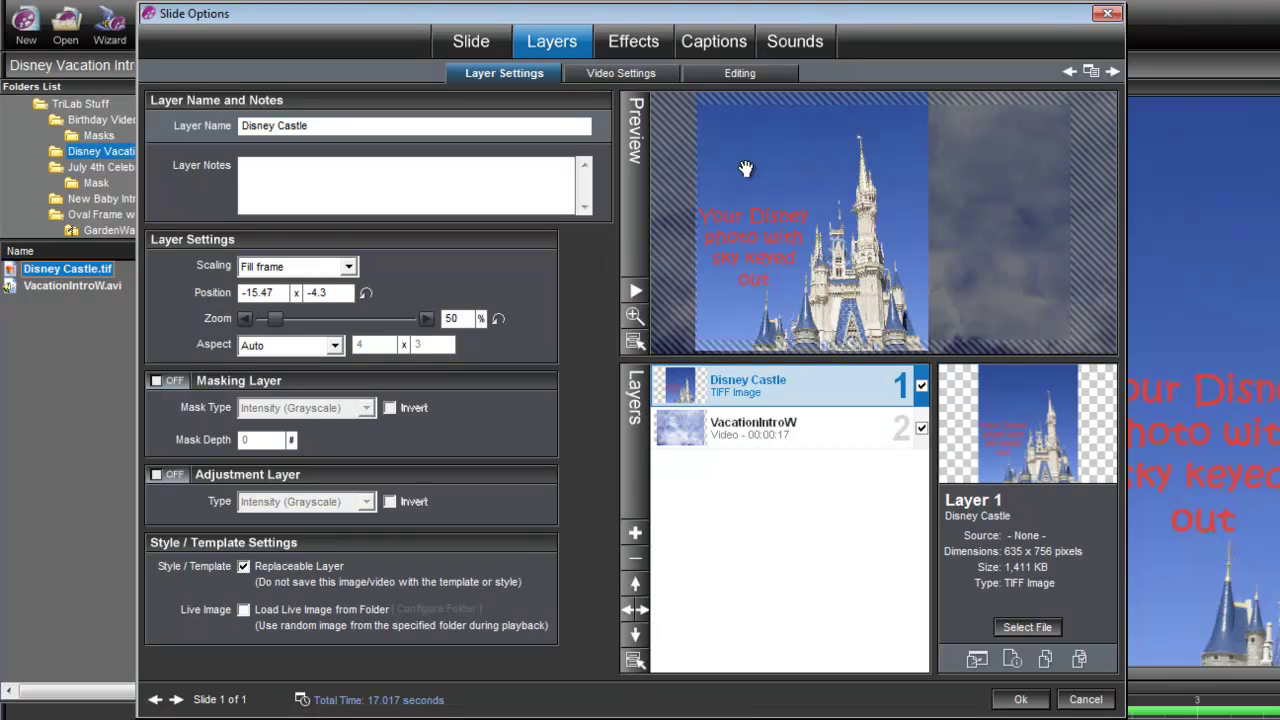
- Enable chroma key transparency on the castle layer, keyed to its blue sky colour
left_click(745, 74)
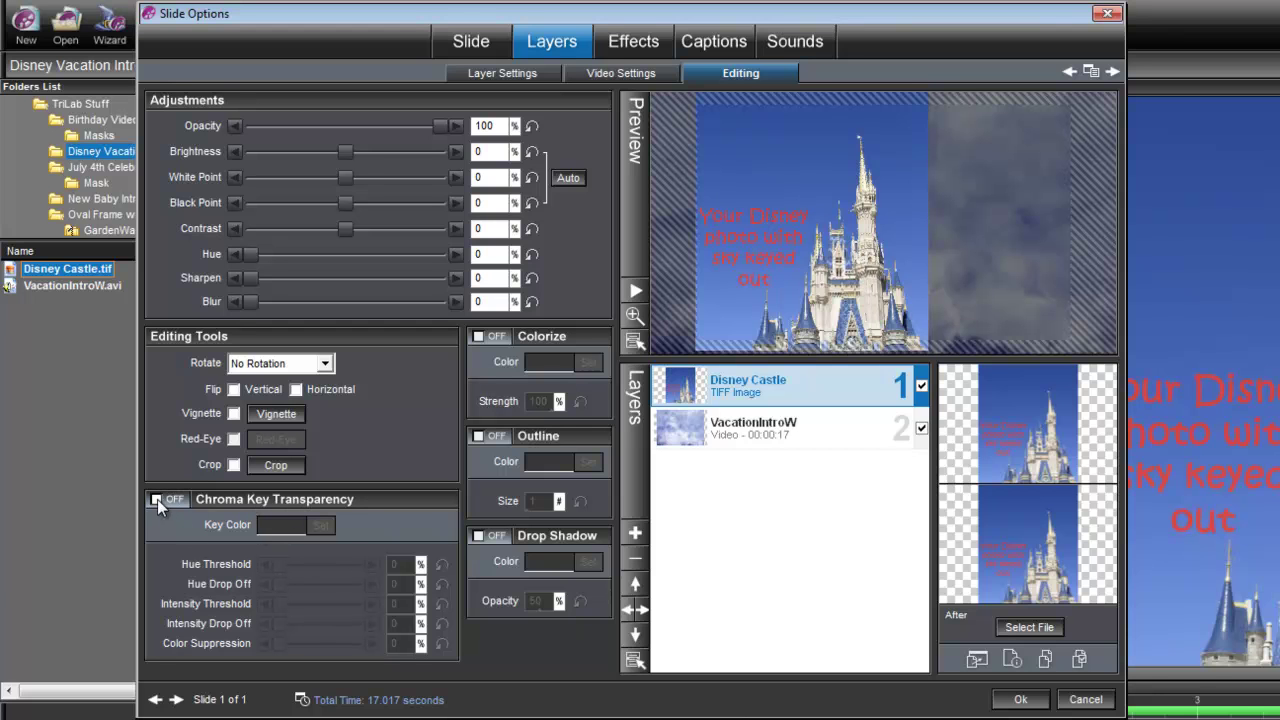
left_click(156, 499)
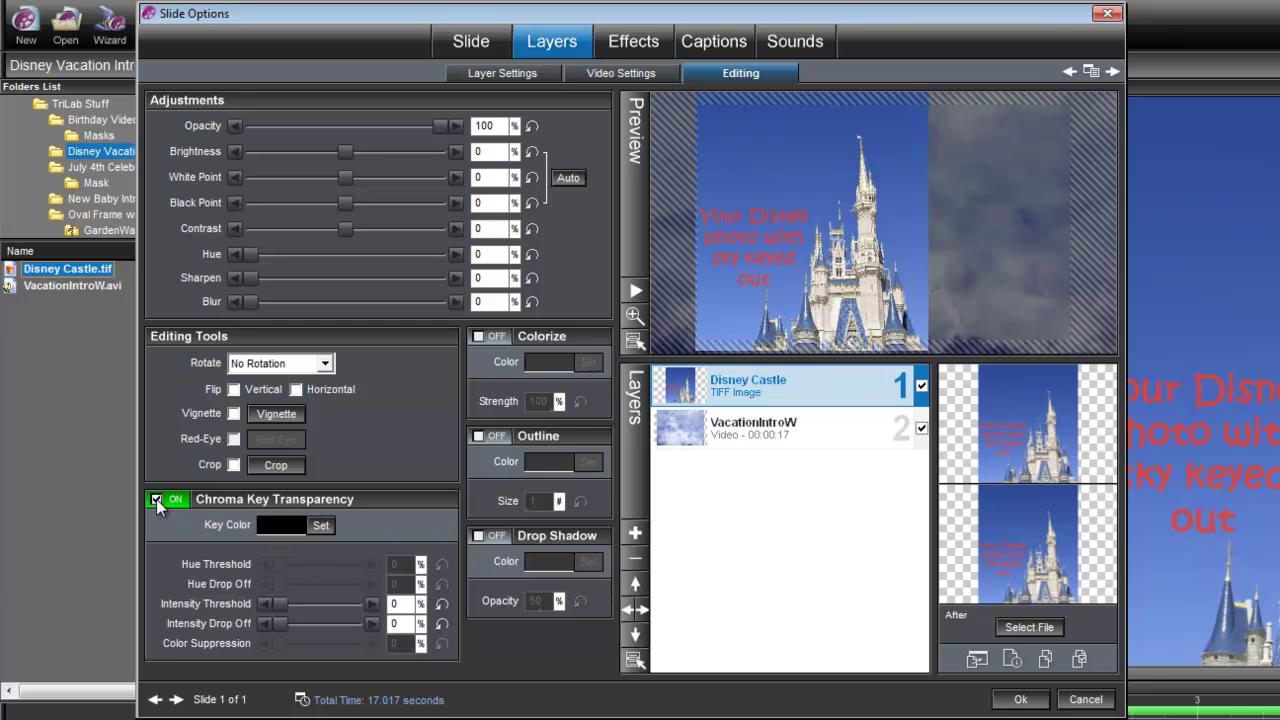
left_click(317, 526)
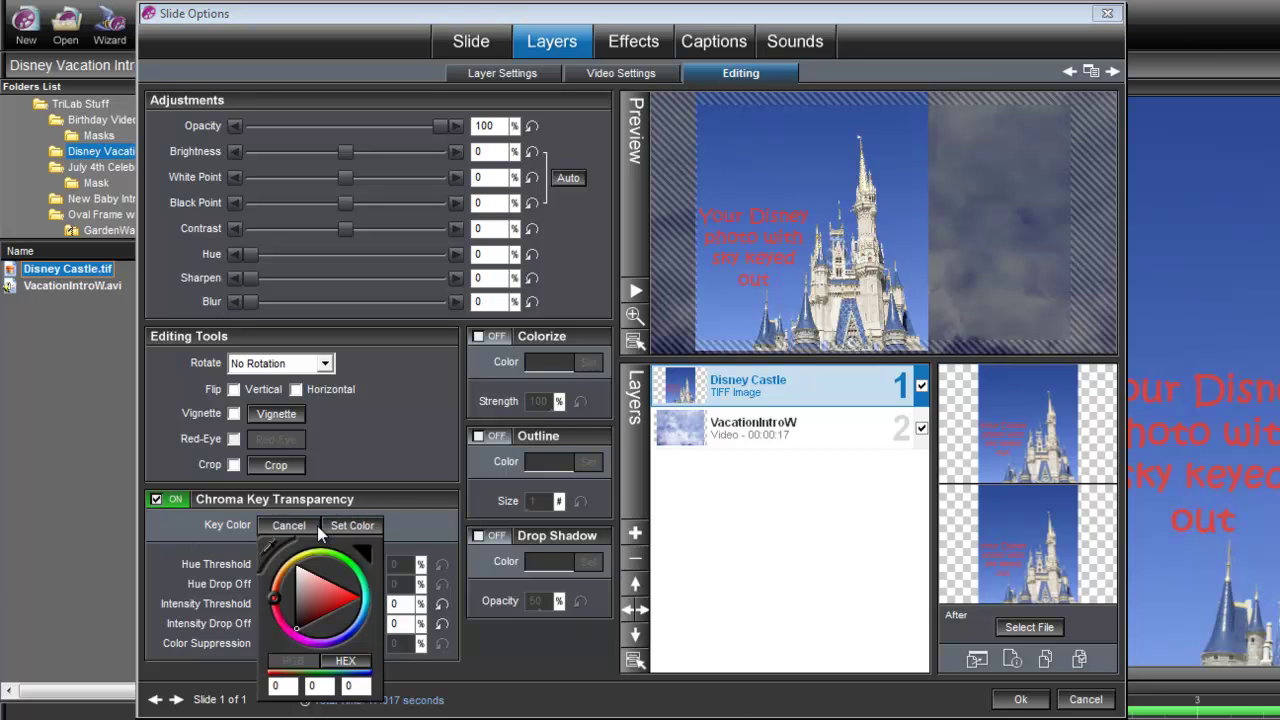
left_click(268, 542)
left_click(728, 150)
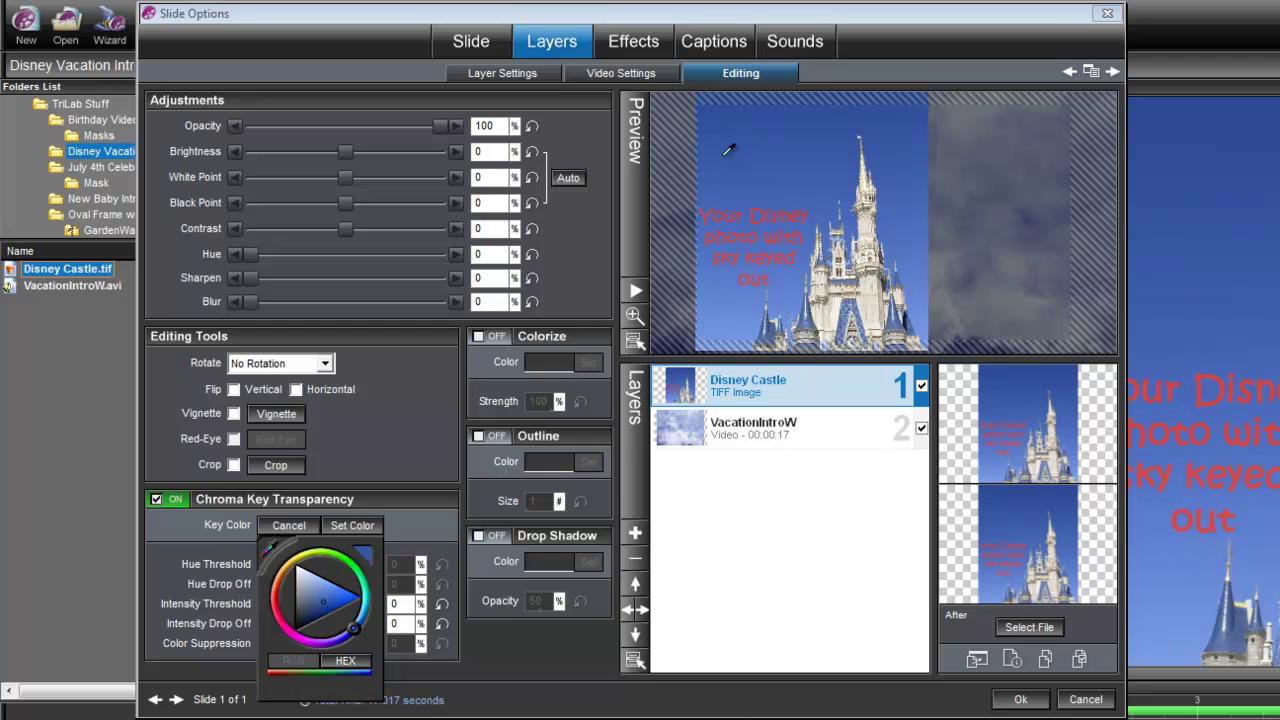
left_click(776, 140)
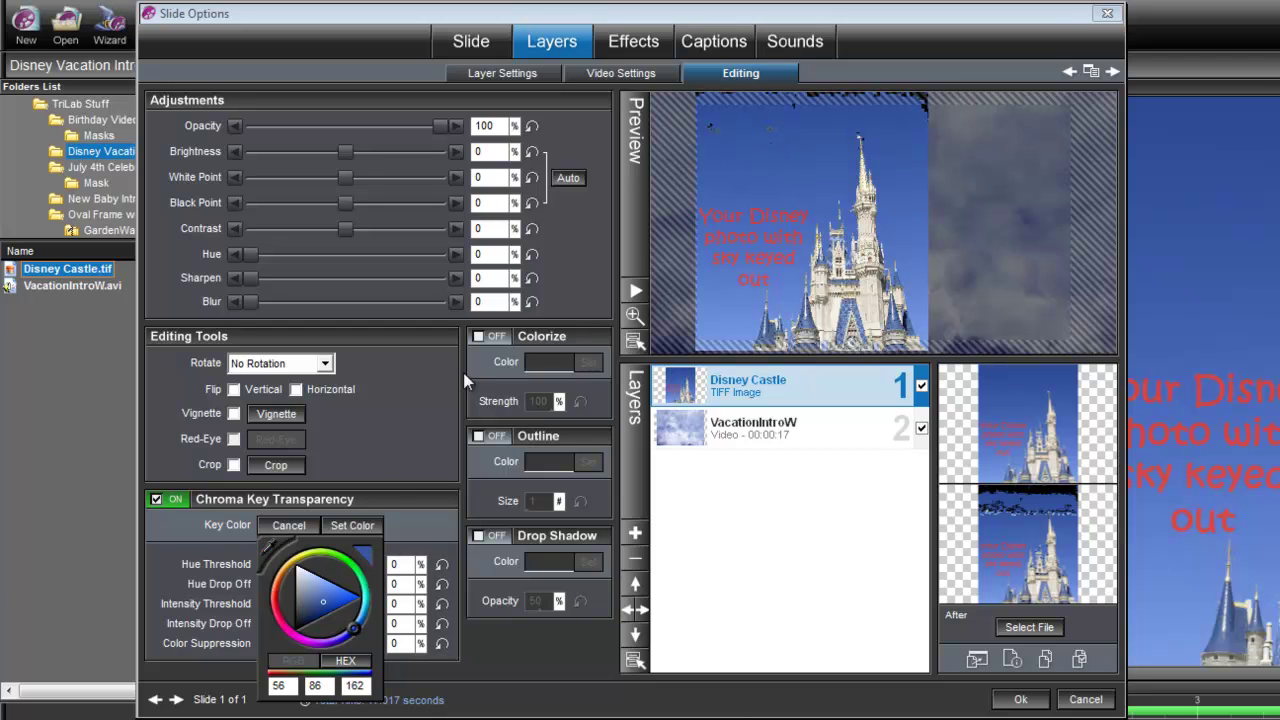
left_click(352, 527)
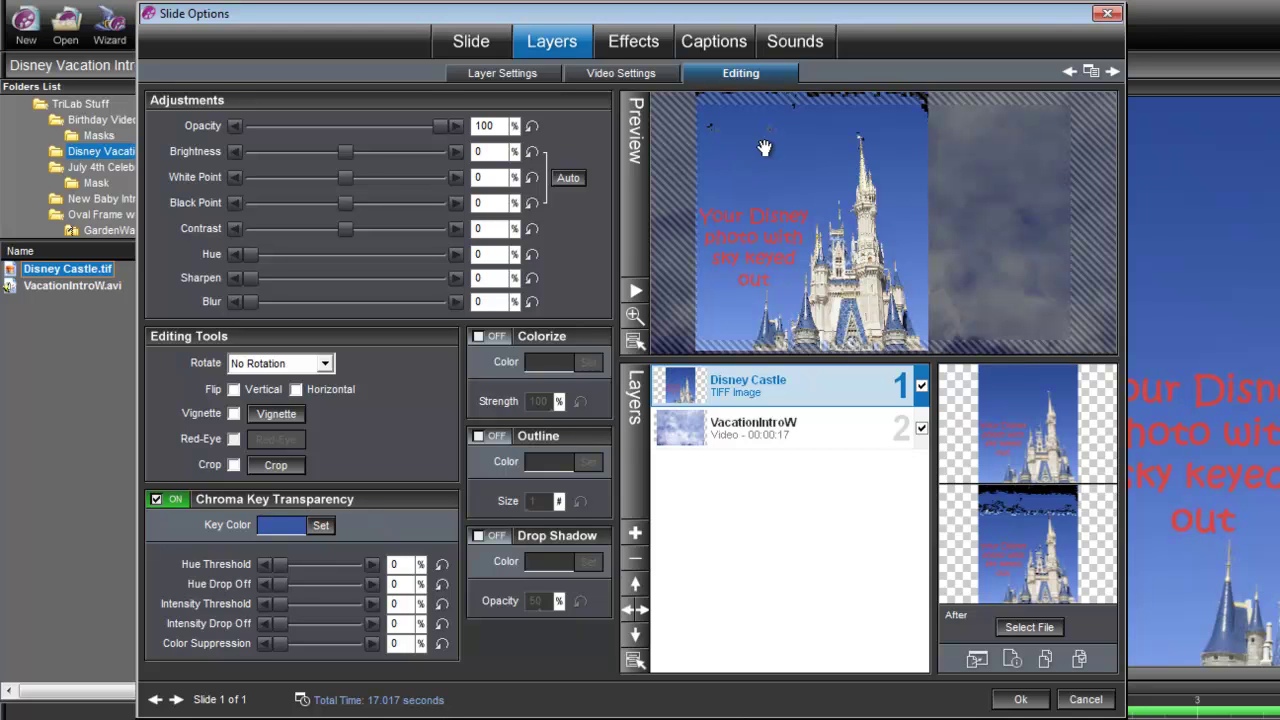
- Raise Hue Drop Off to 6% and Intensity Threshold to 26% so clouds show through
left_click(371, 584)
left_click(371, 584)
left_click(371, 584)
left_click(371, 604)
left_click(371, 604)
left_click(371, 604)
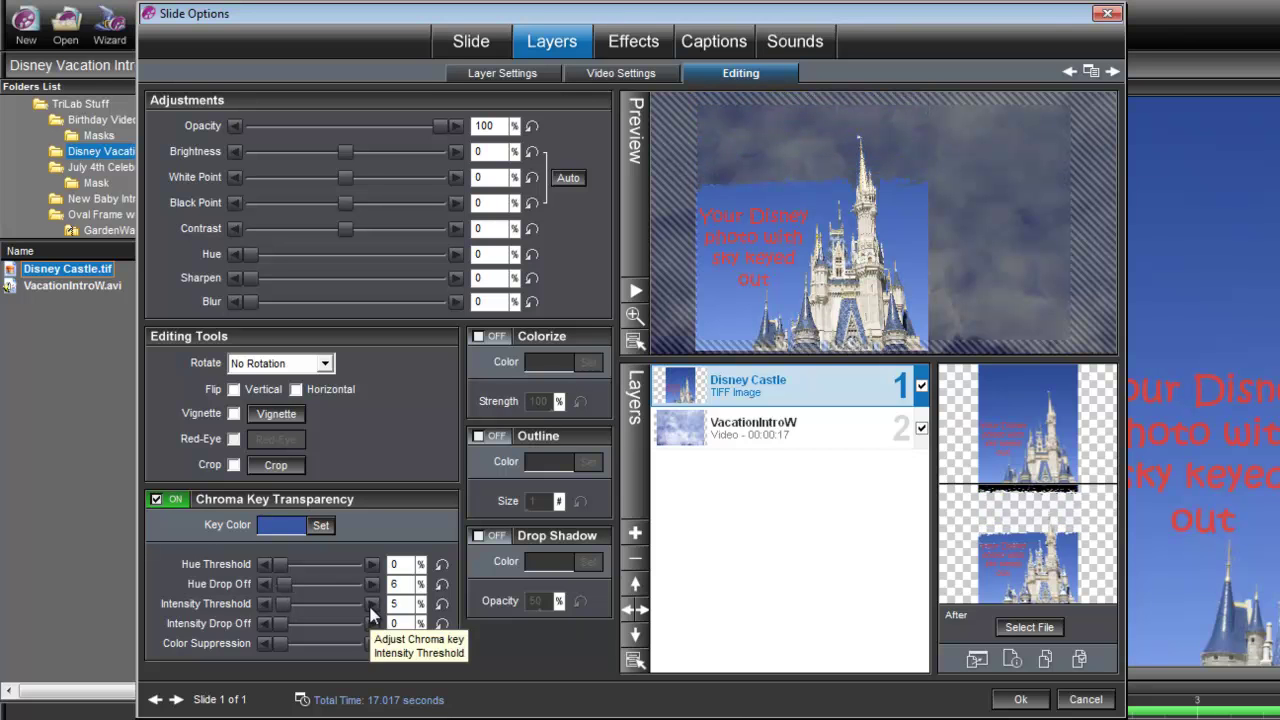
left_click(371, 604)
left_click(371, 604)
left_click(371, 604)
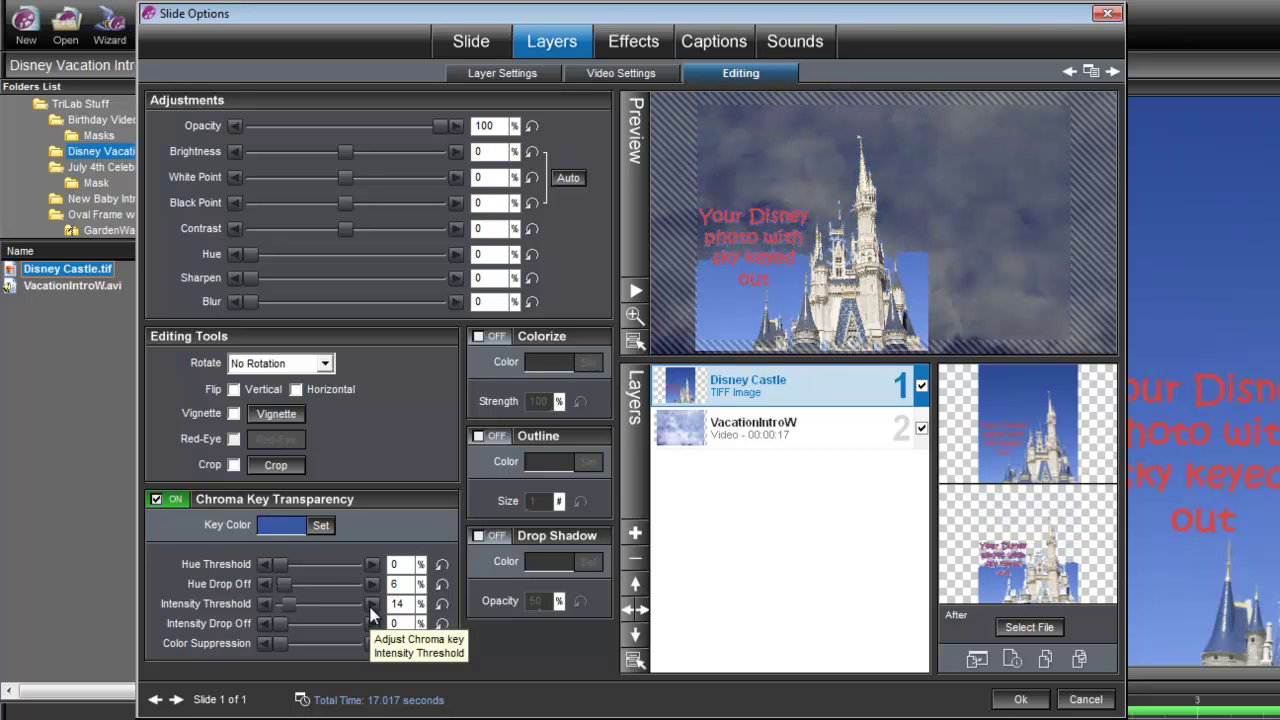
left_click(371, 604)
left_click(371, 604)
left_click(371, 604)
left_click(371, 604)
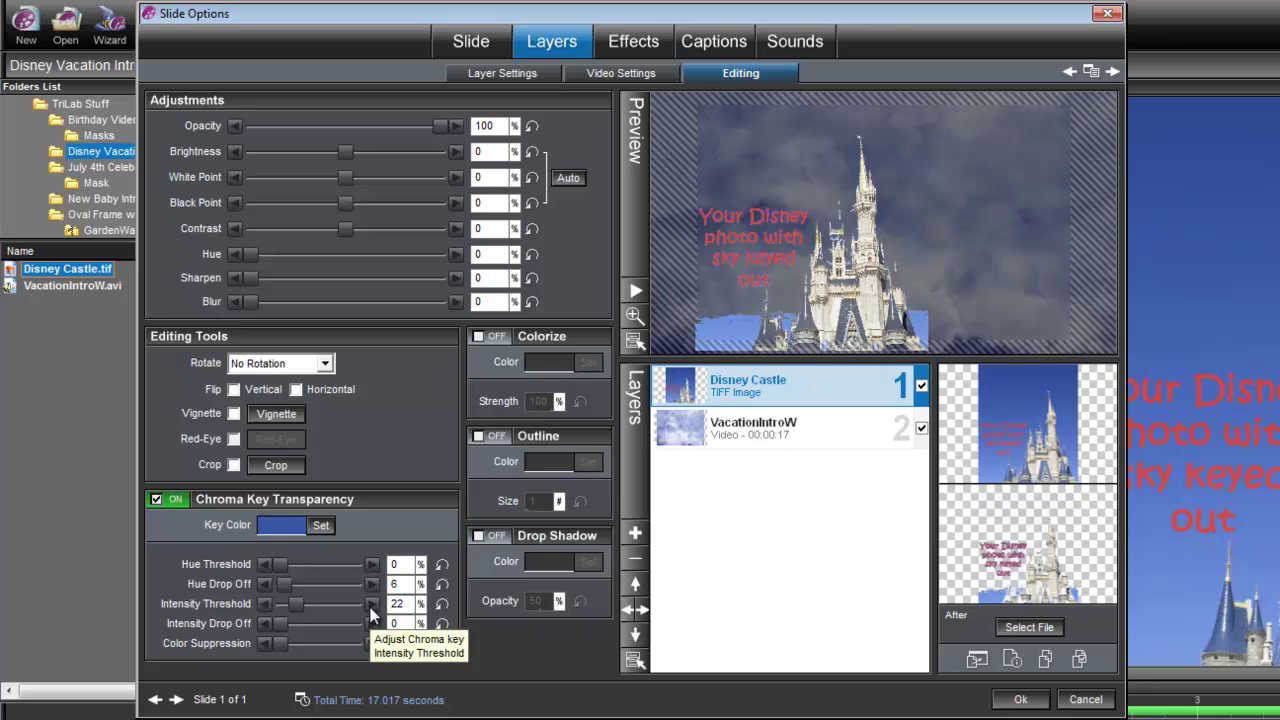
left_click(371, 604)
left_click(371, 604)
left_click(371, 604)
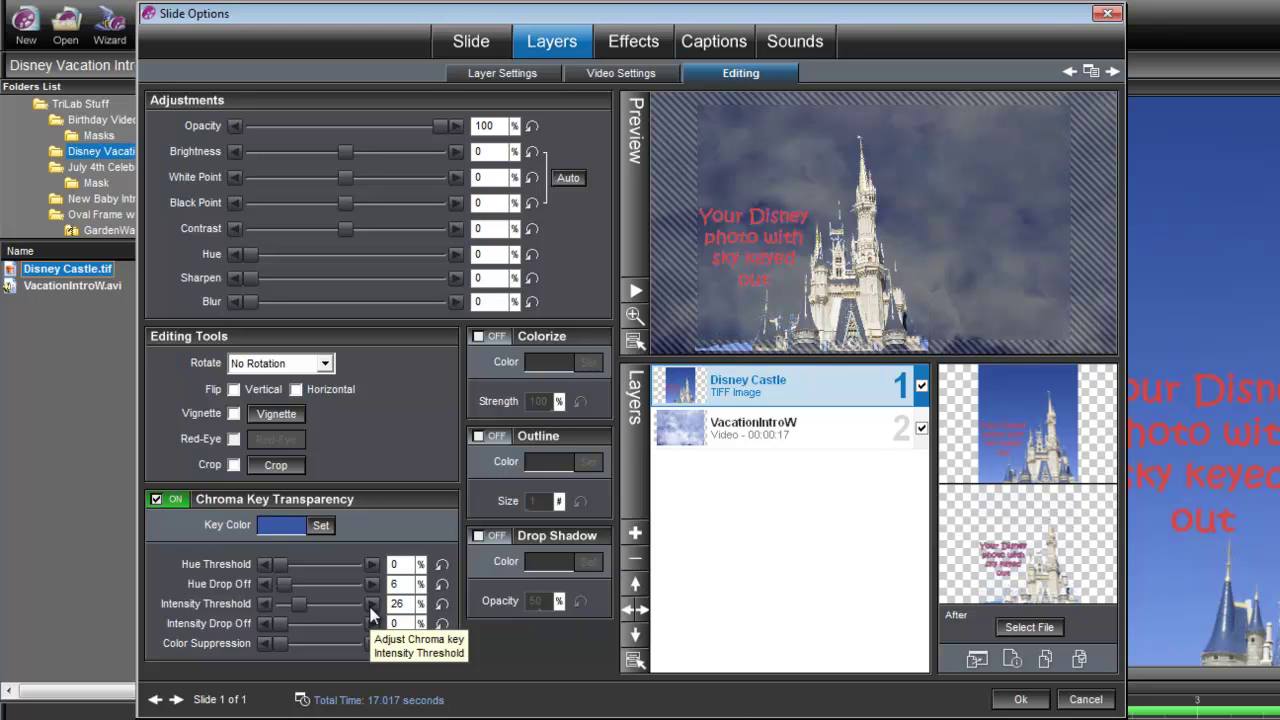
left_click(371, 604)
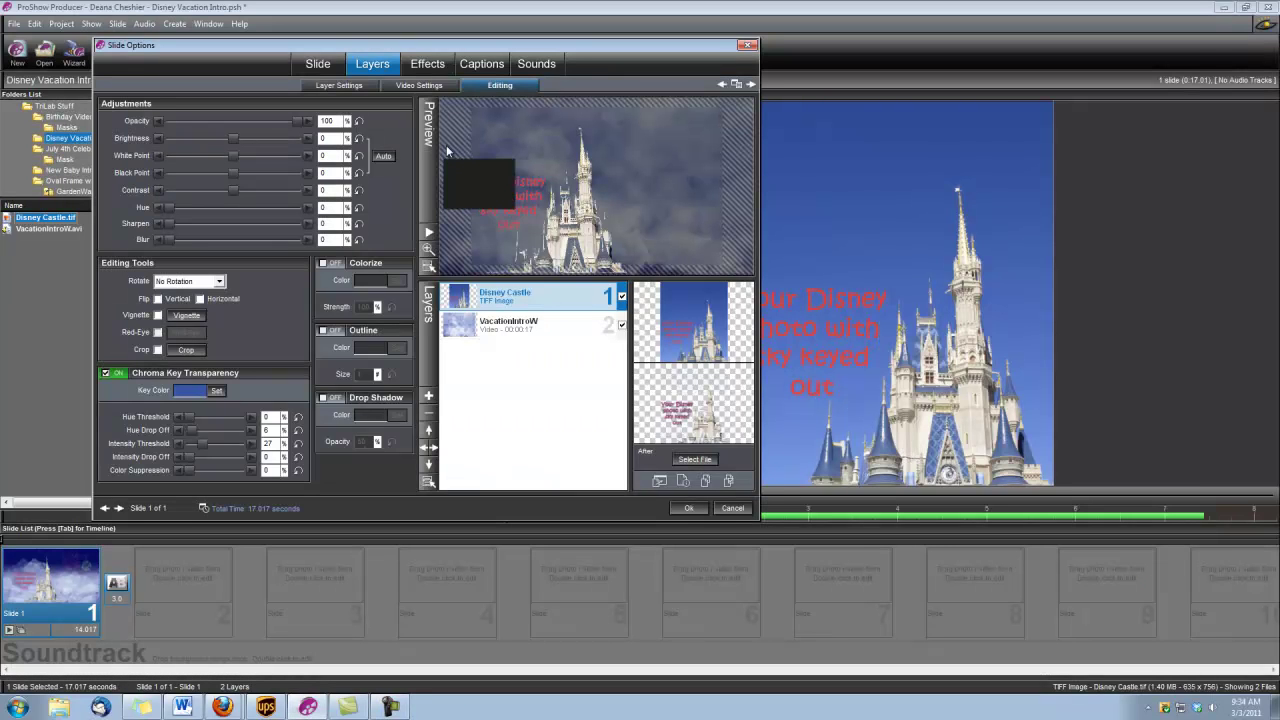
- Add a three-line caption 'Disney', 'Vacation', '2011' and move it right of the castle
left_click(478, 65)
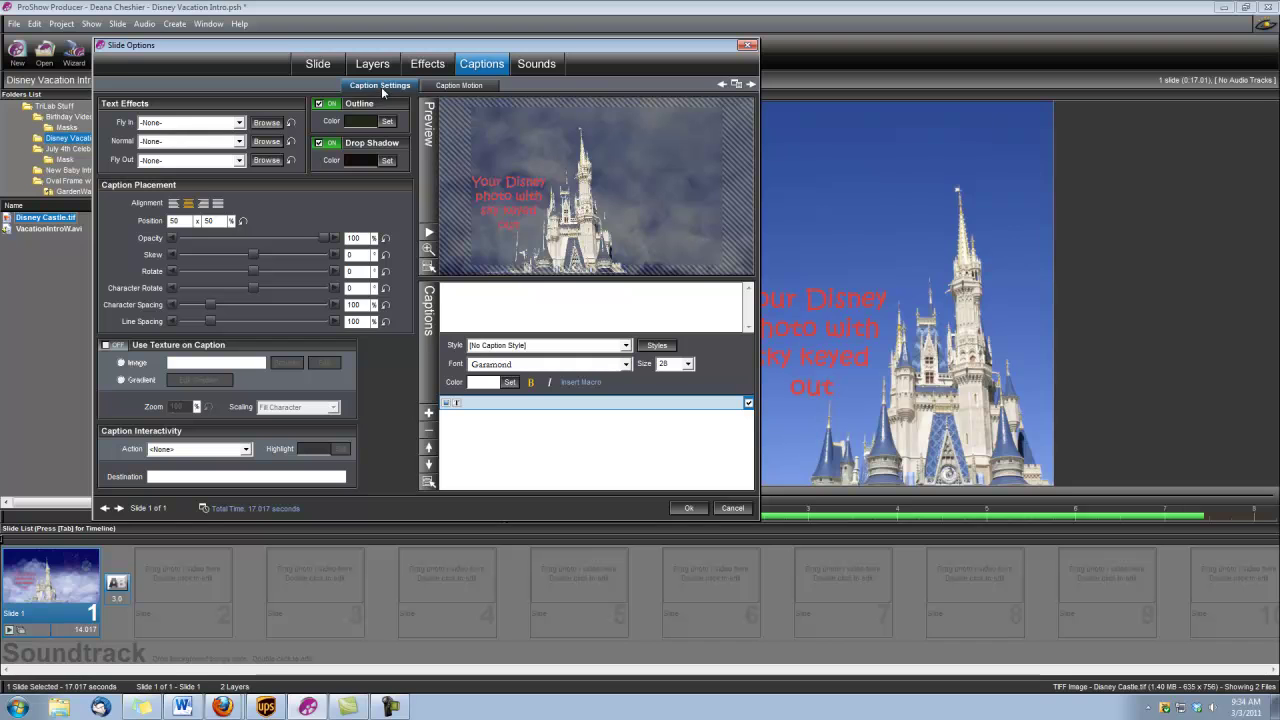
type("Disney")
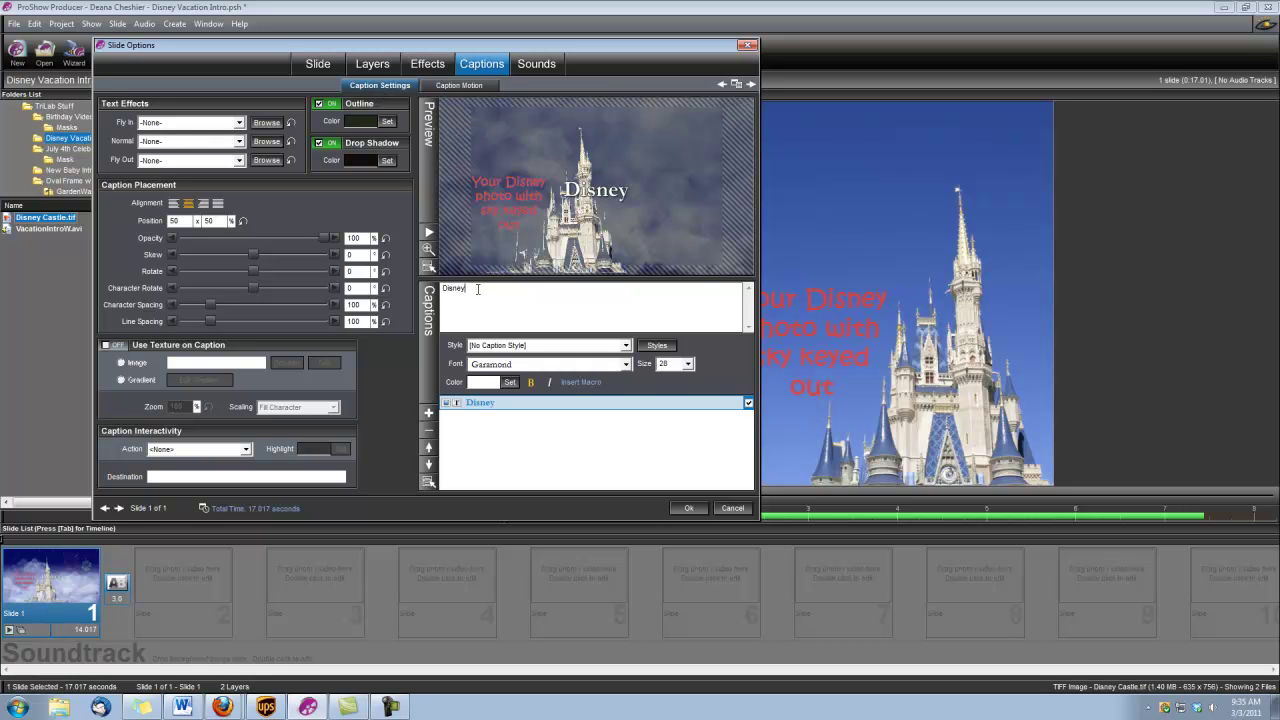
key("Return")
type("V")
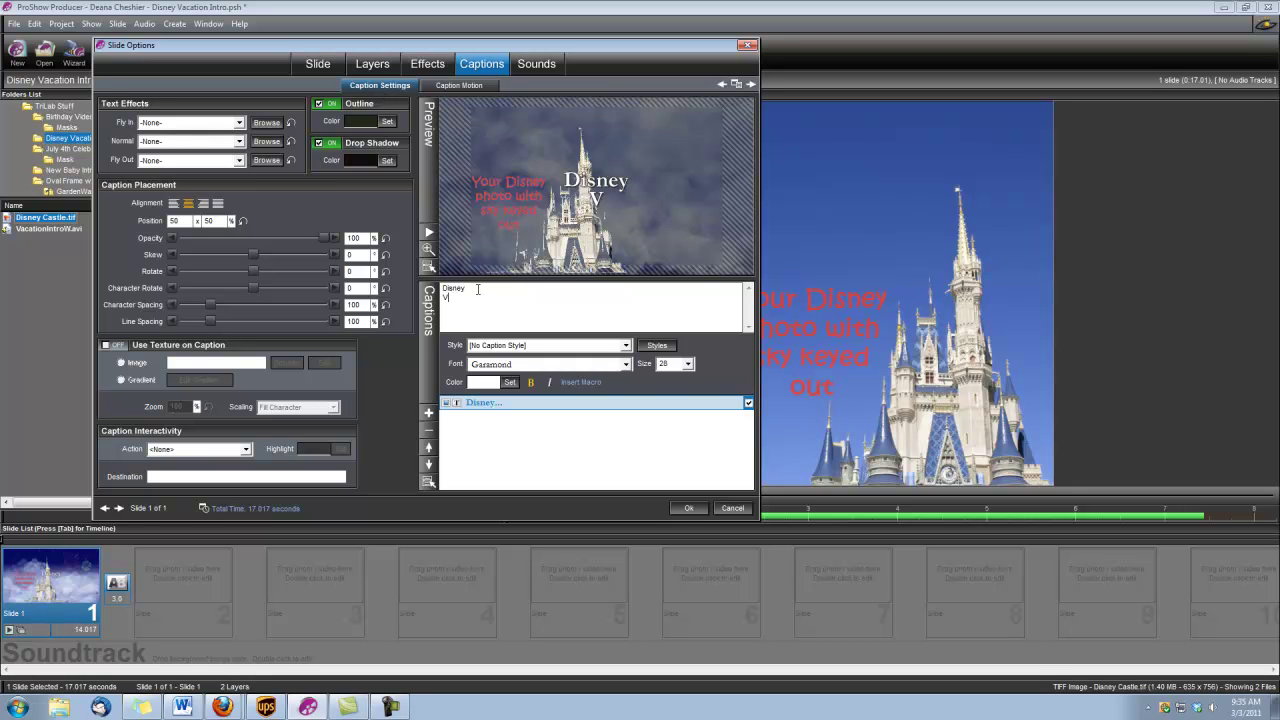
type("acation")
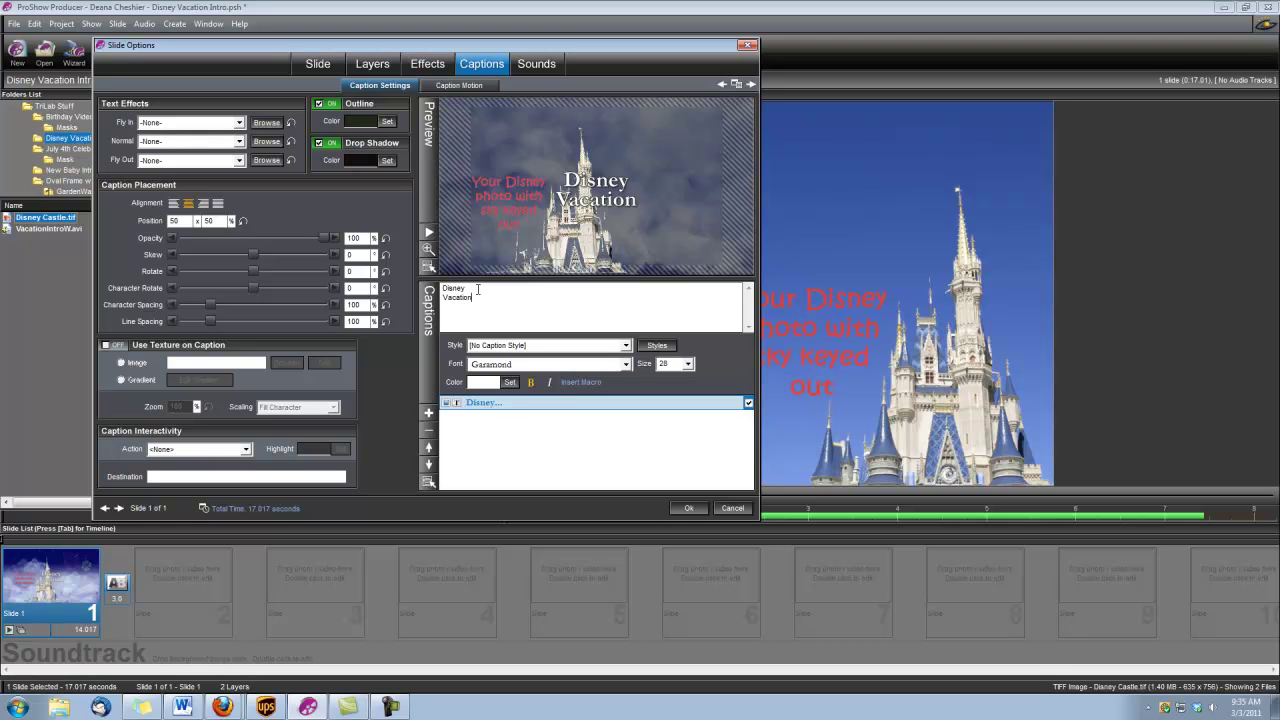
key("Return")
type("2011")
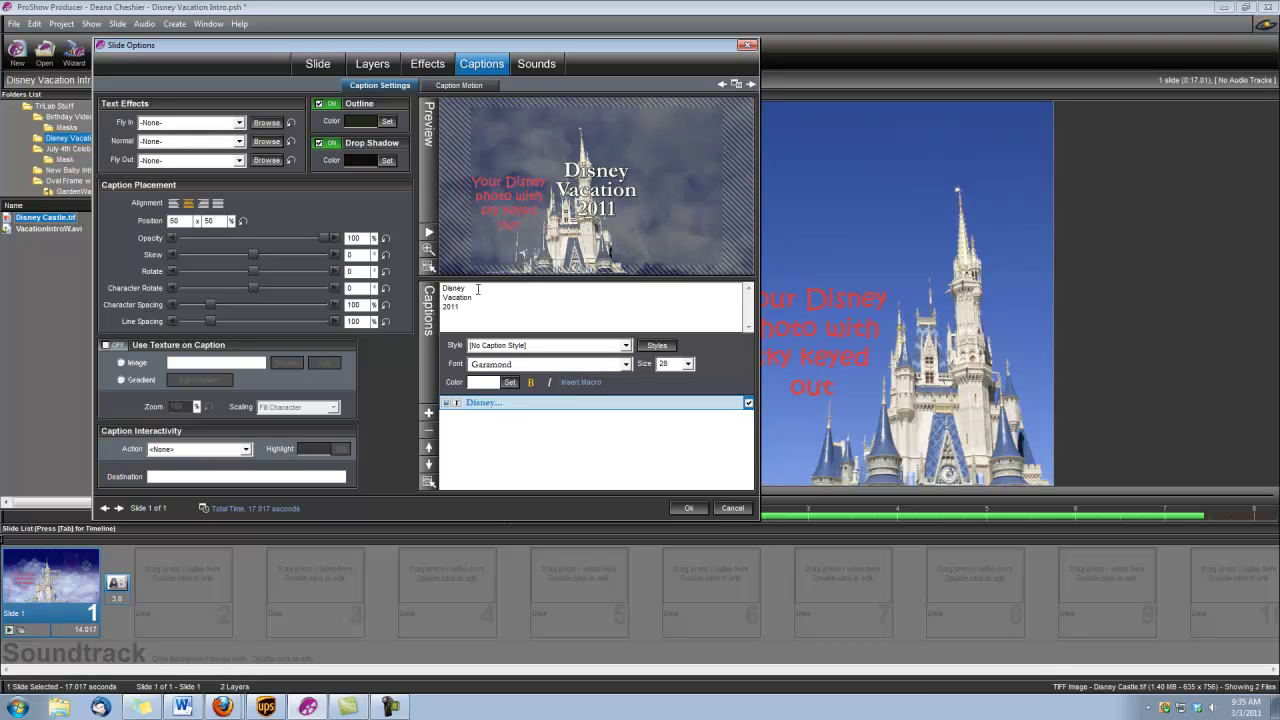
left_click_drag(603, 178, 668, 173)
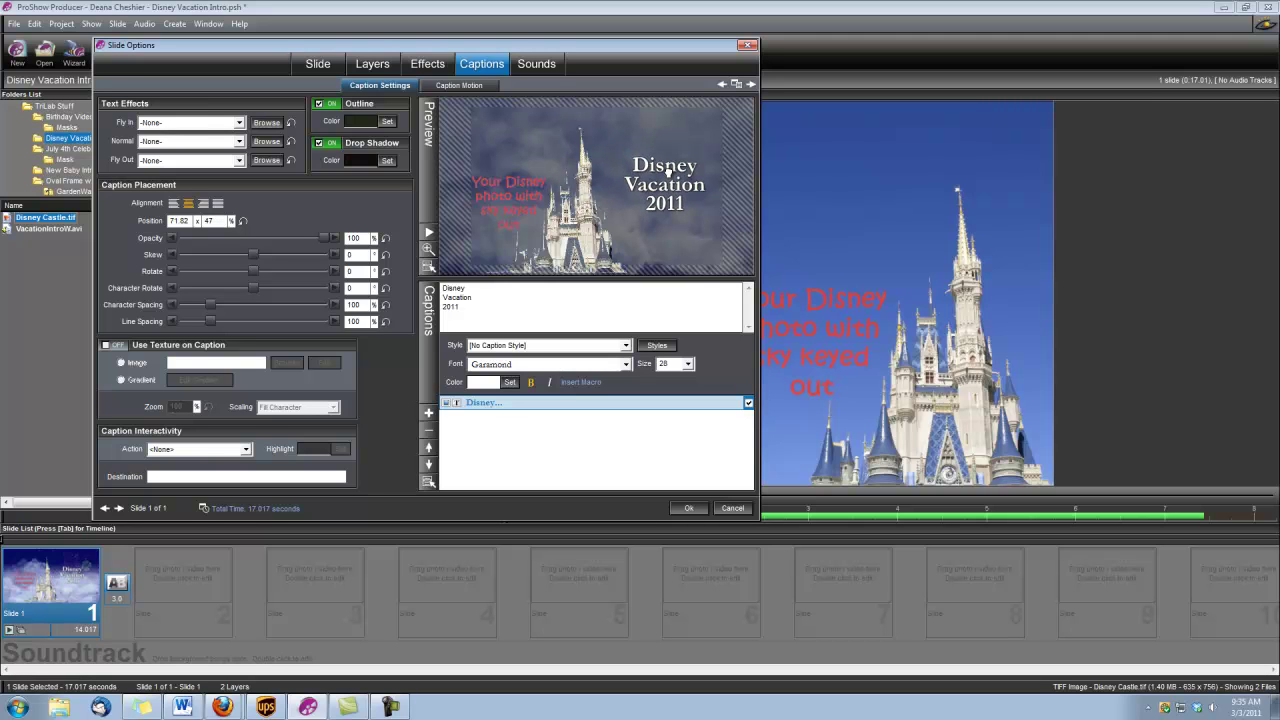
- Set the caption's character spacing to 94 and line spacing to 110
left_click(172, 304)
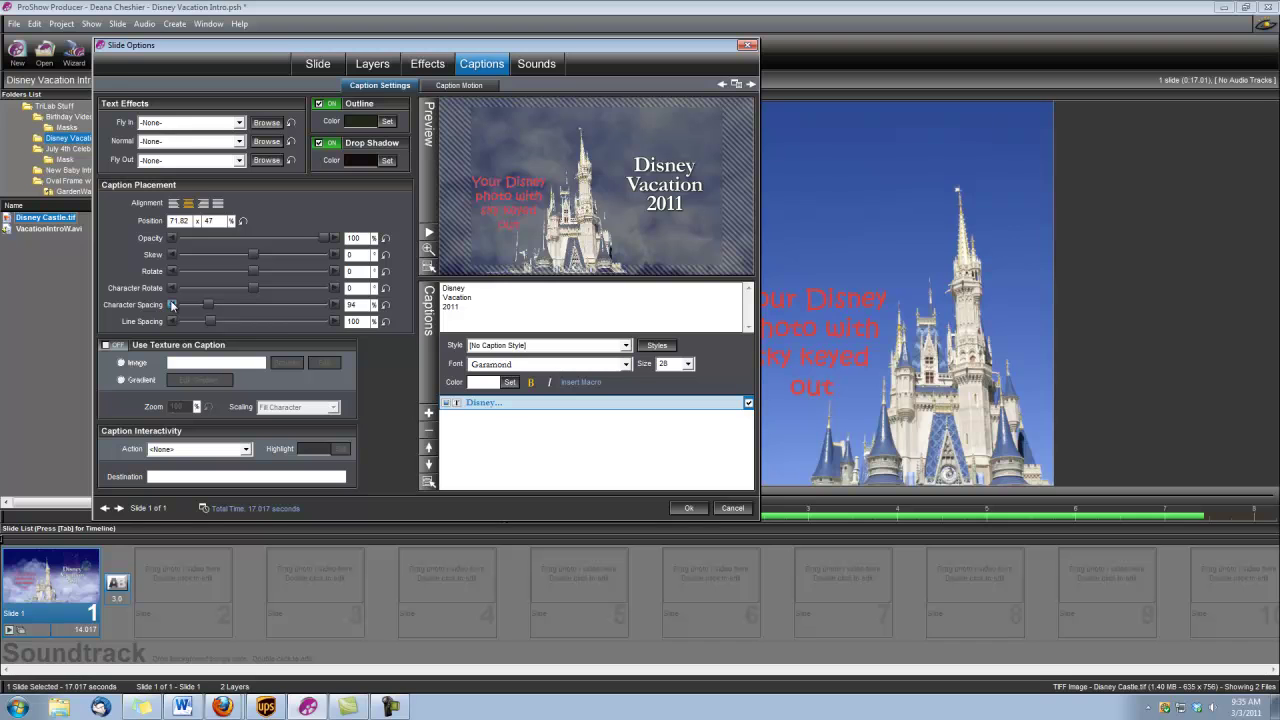
left_click(172, 304)
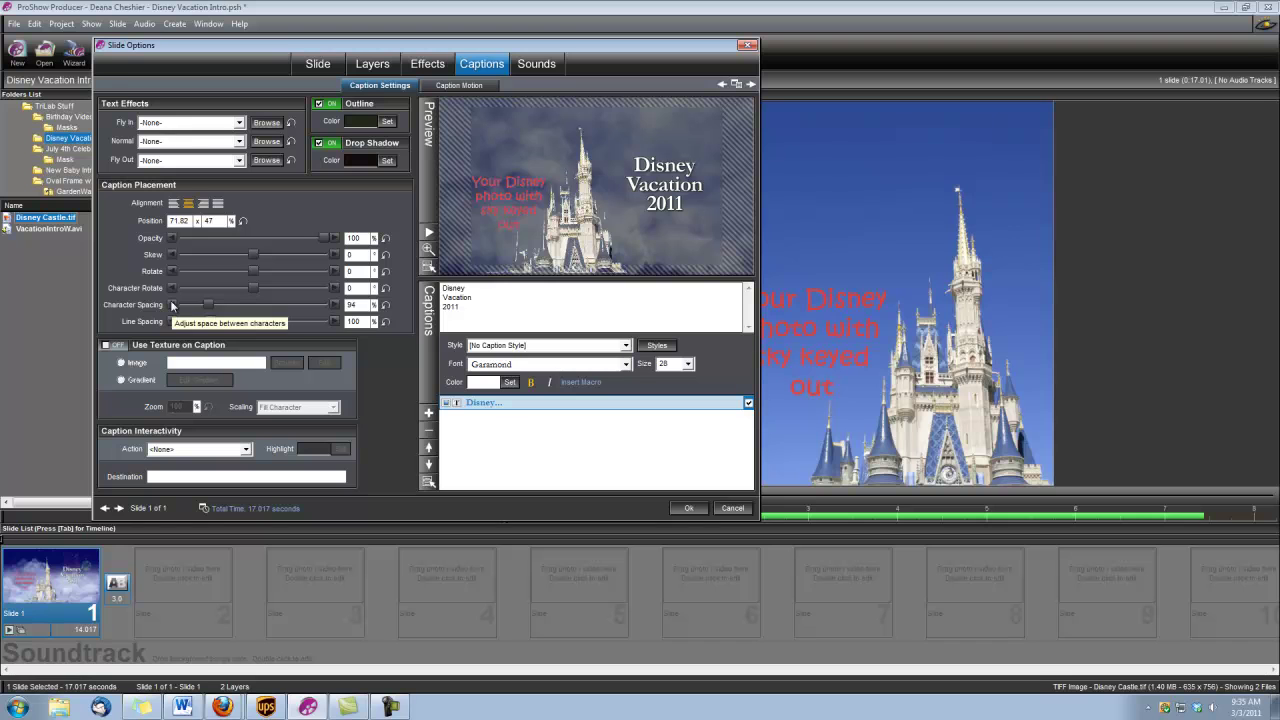
left_click(334, 321)
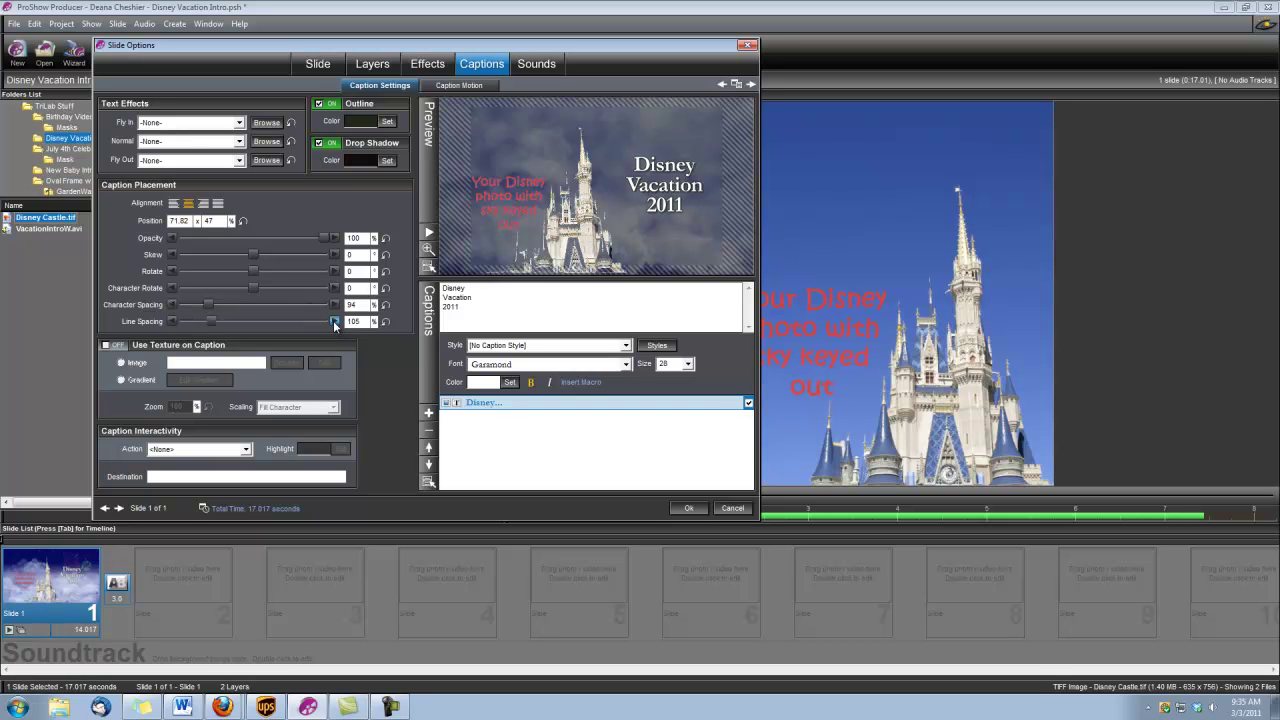
left_click(334, 321)
left_click(334, 321)
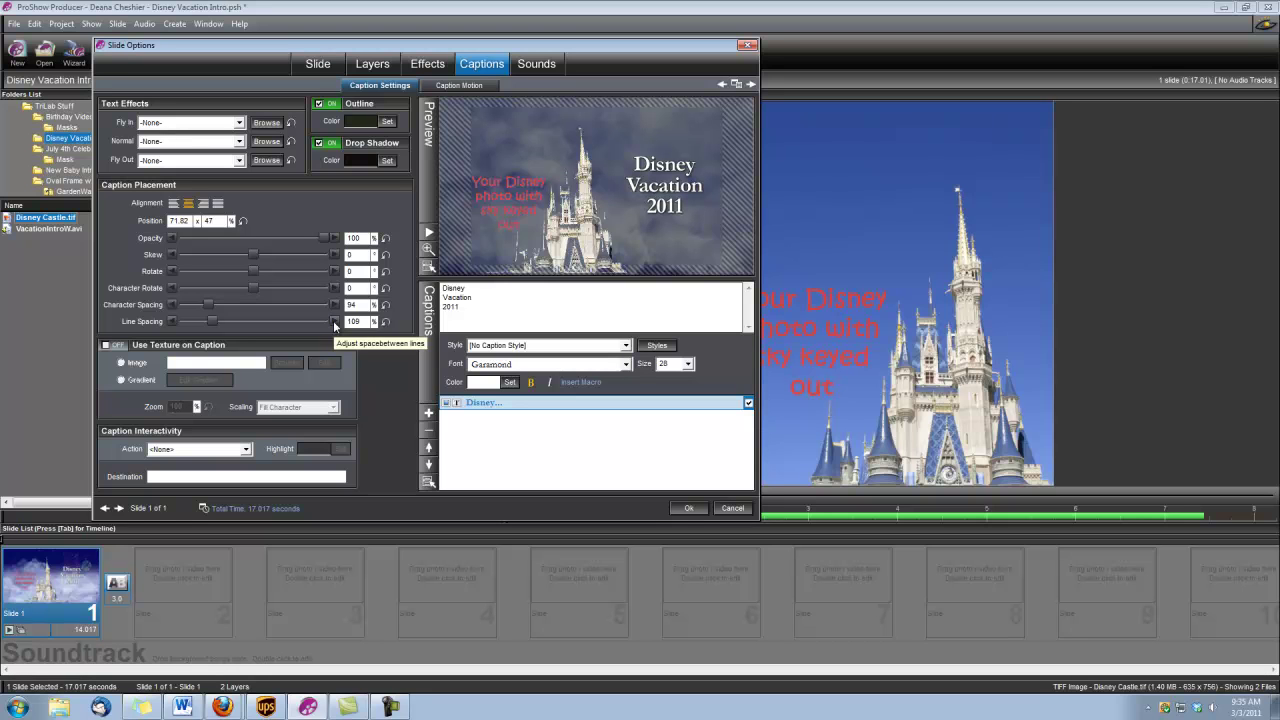
left_click(334, 321)
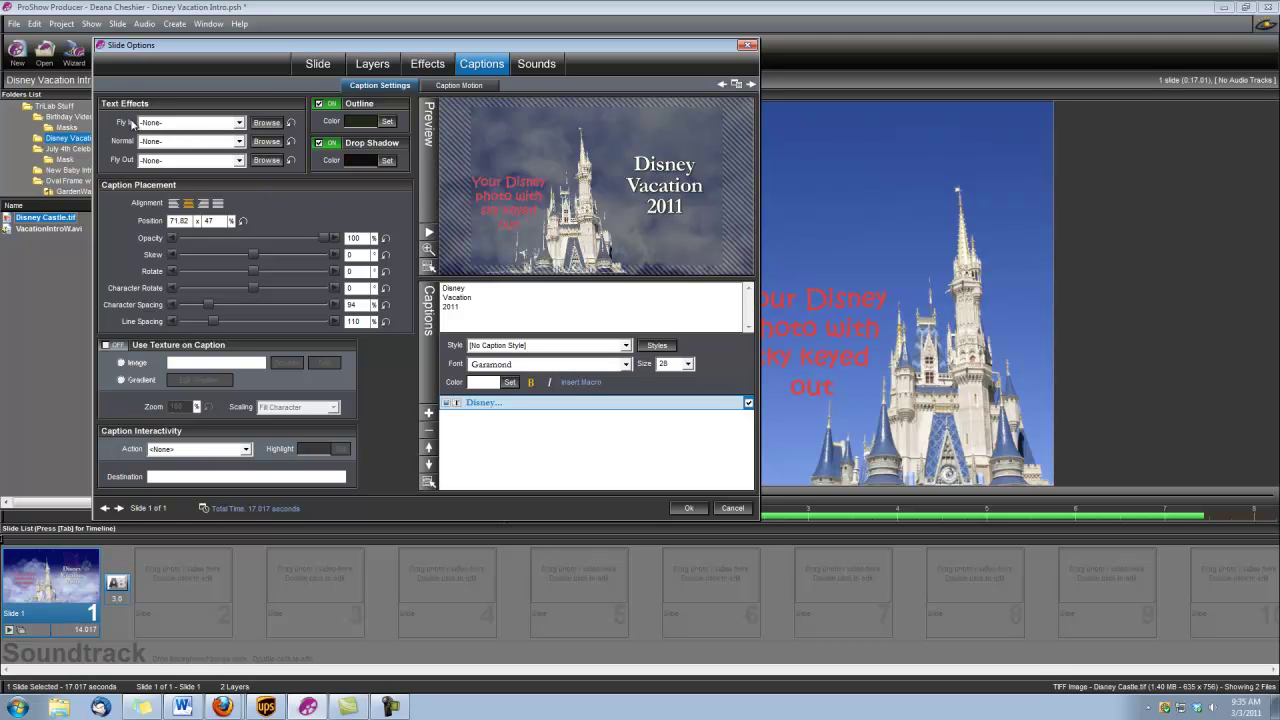
- Choose Fade In as the Disney Vacation 2011 caption's Fly In effect
left_click(240, 123)
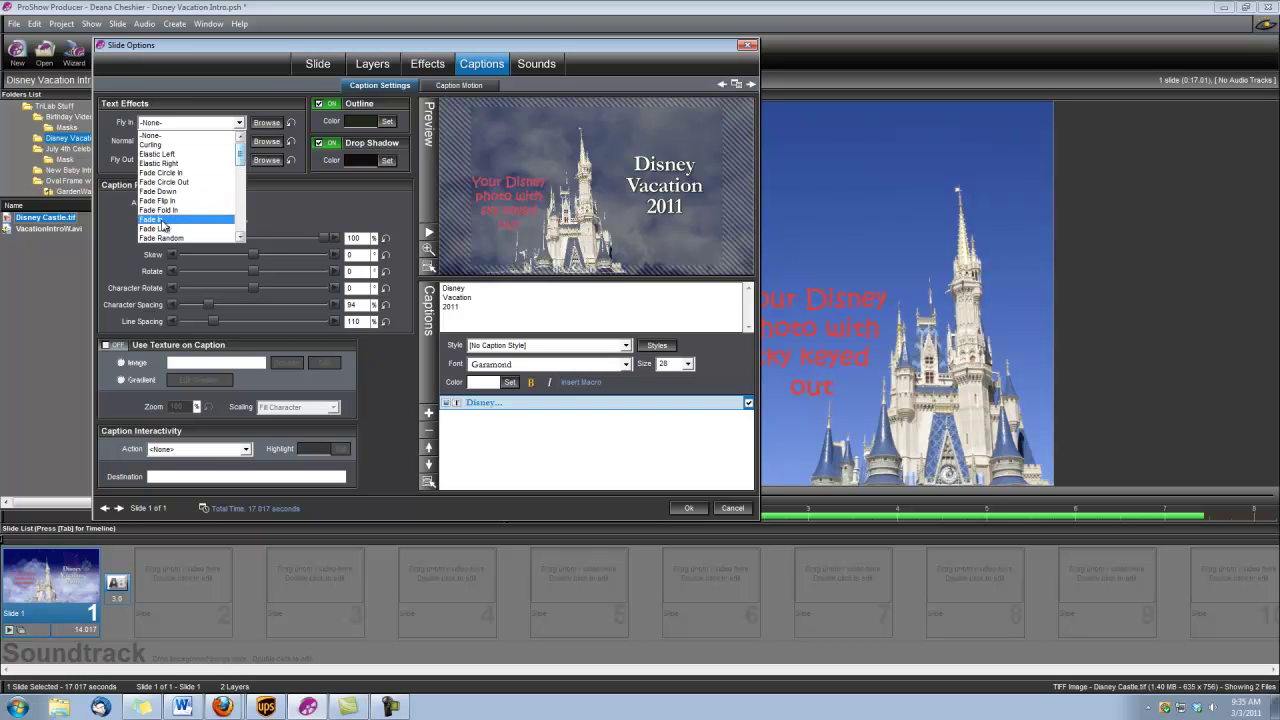
left_click(163, 222)
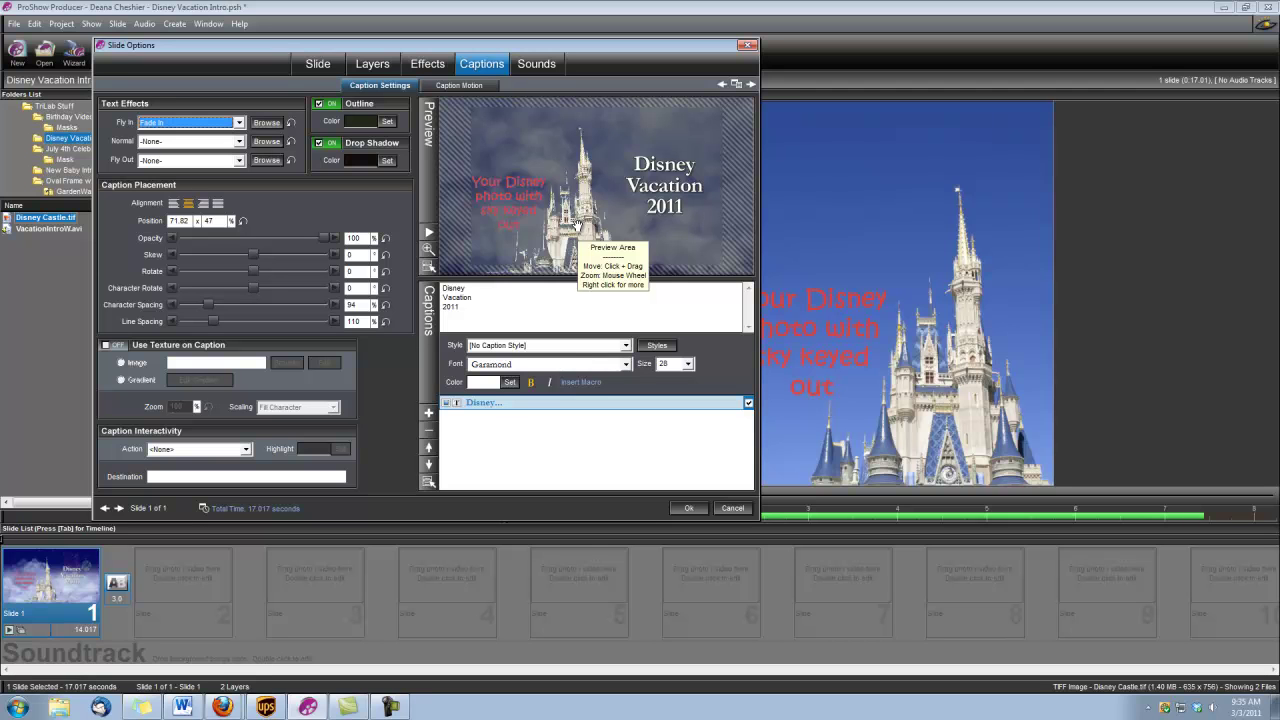
- Move the castle's first keyframe to 2 seconds with starting opacity at 0%
left_click(429, 67)
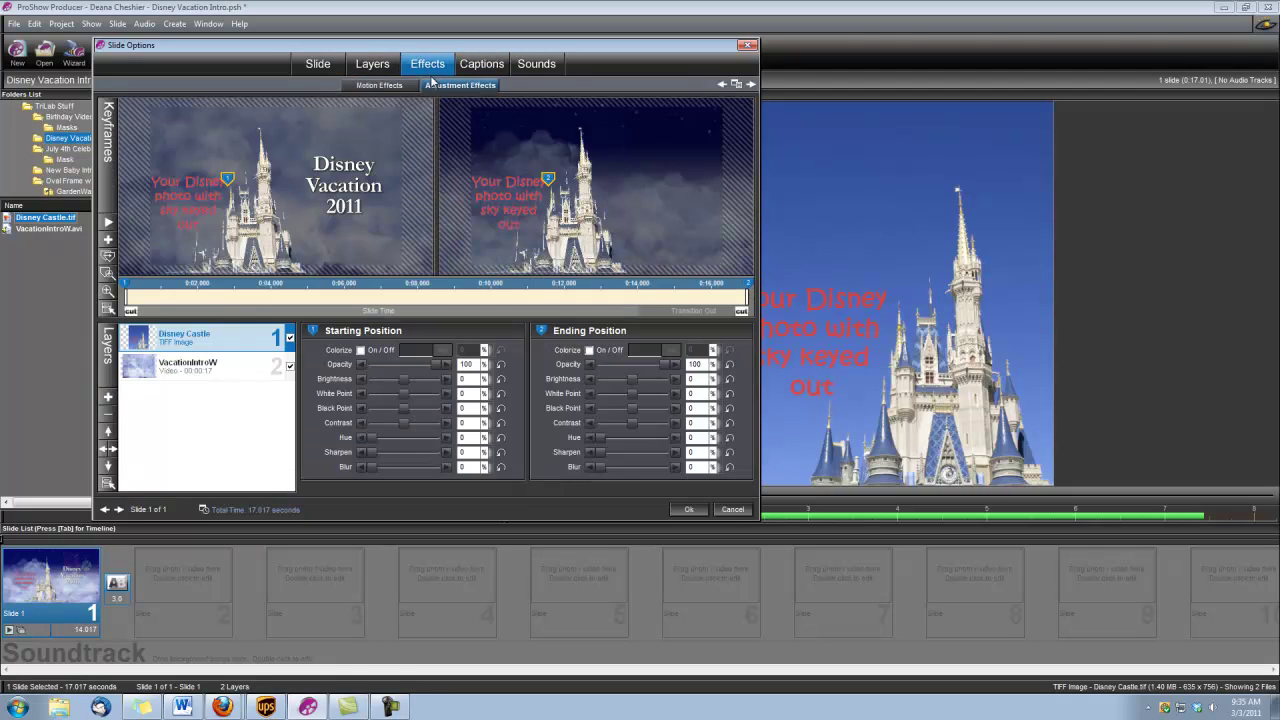
right_click(125, 287)
left_click(157, 295)
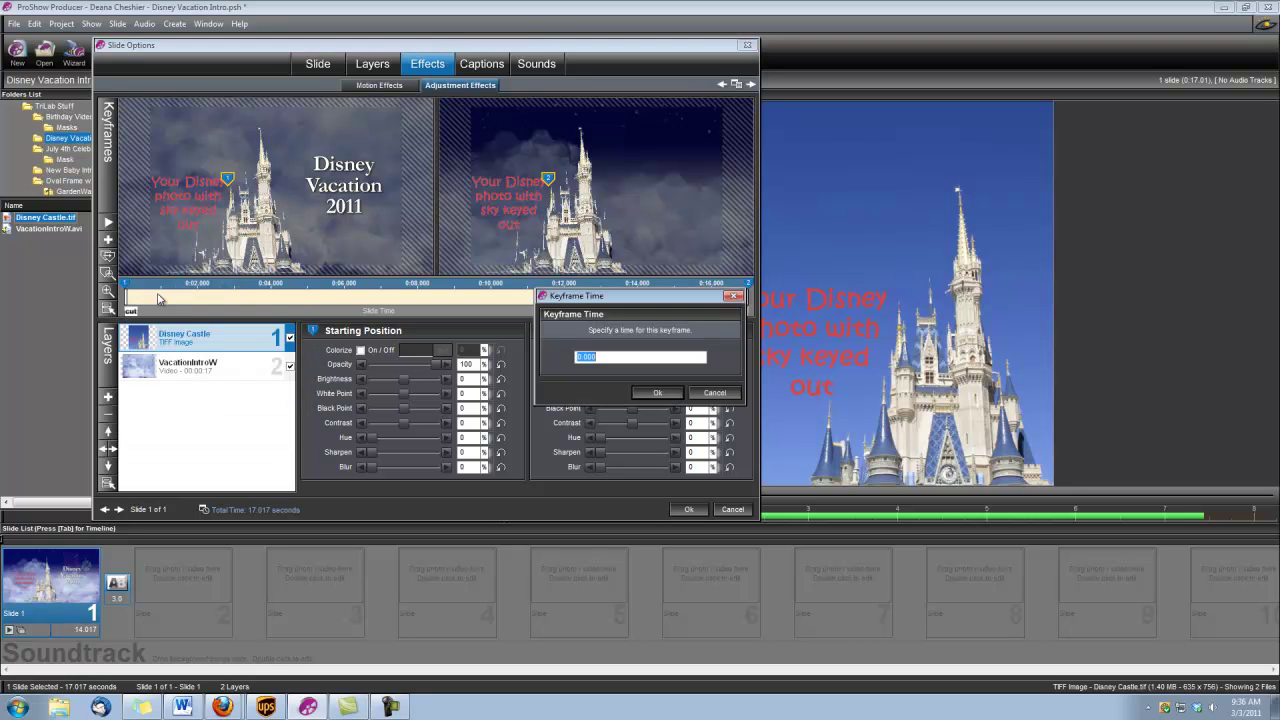
type("2")
left_click(656, 393)
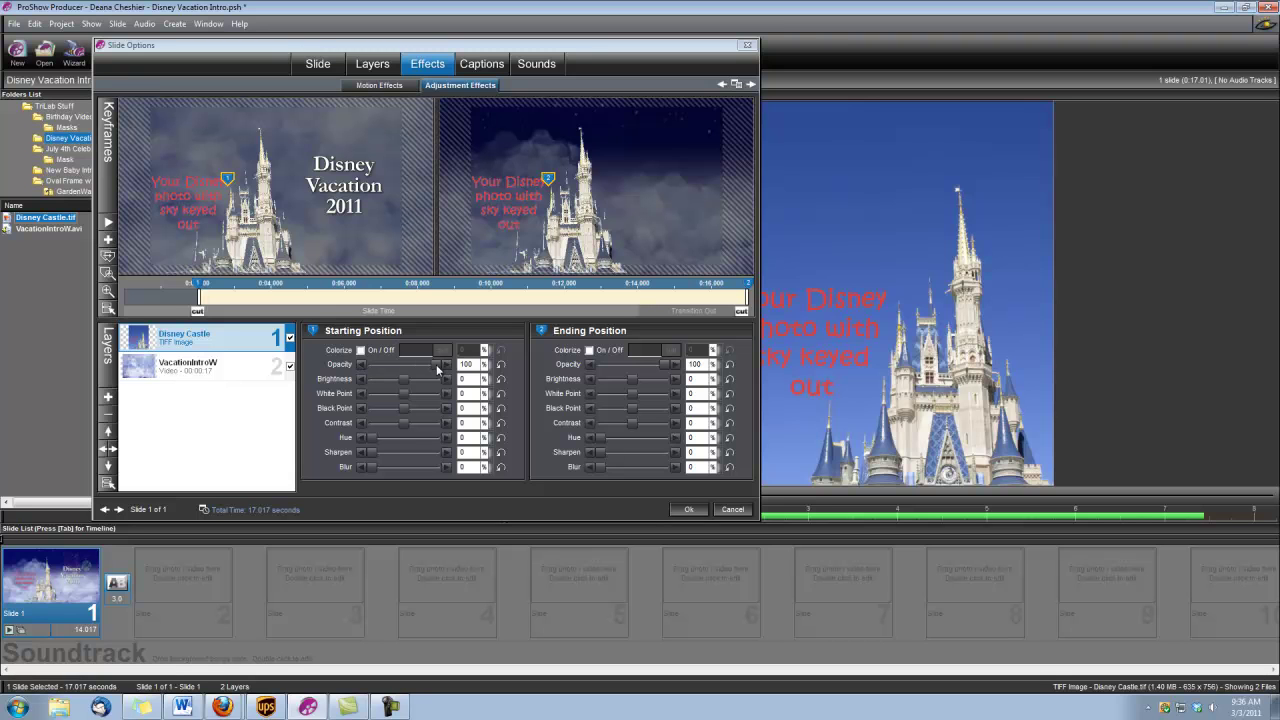
left_click_drag(437, 369, 375, 369)
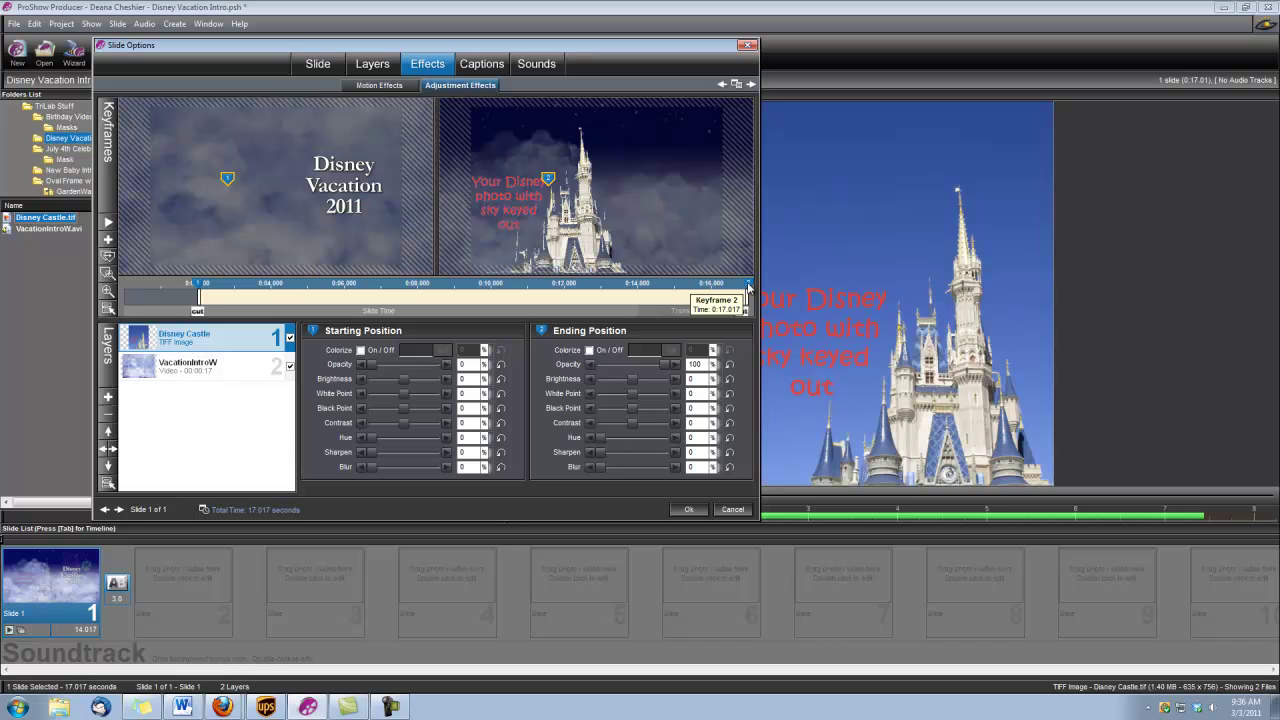
- Move the castle's ending keyframe to 4 seconds at 100% opacity
right_click(749, 287)
left_click(772, 296)
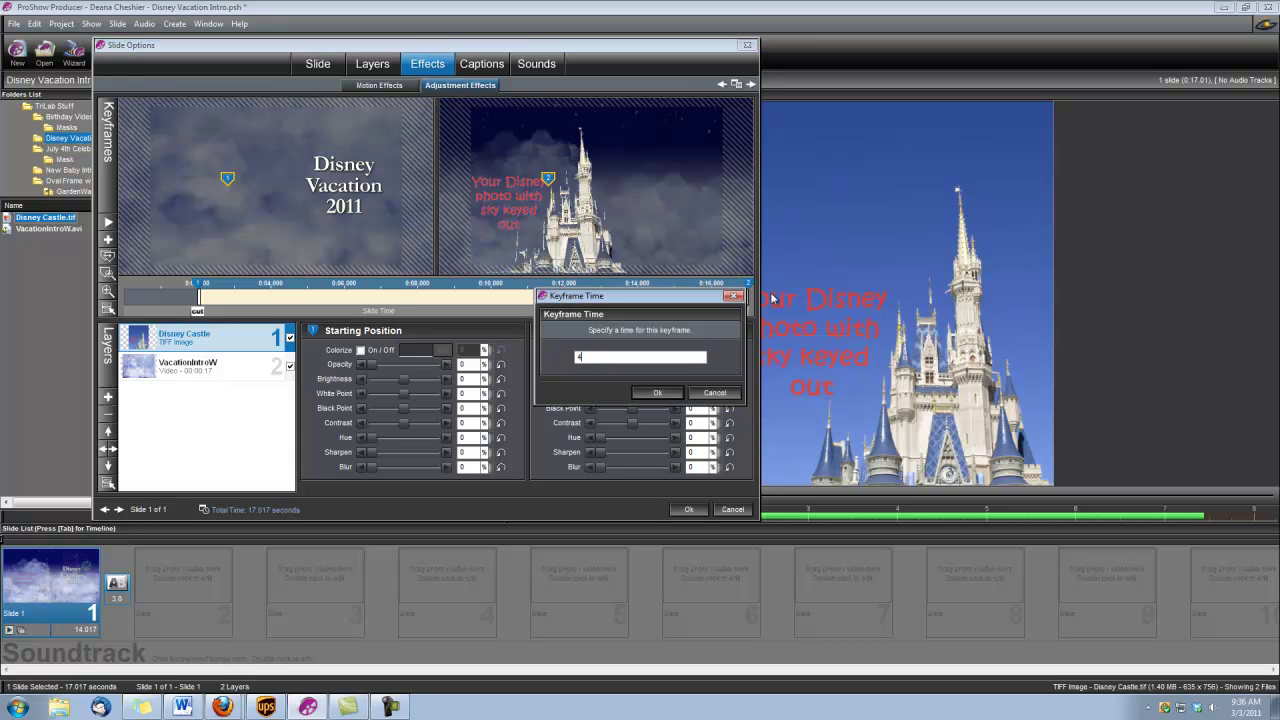
left_click(645, 393)
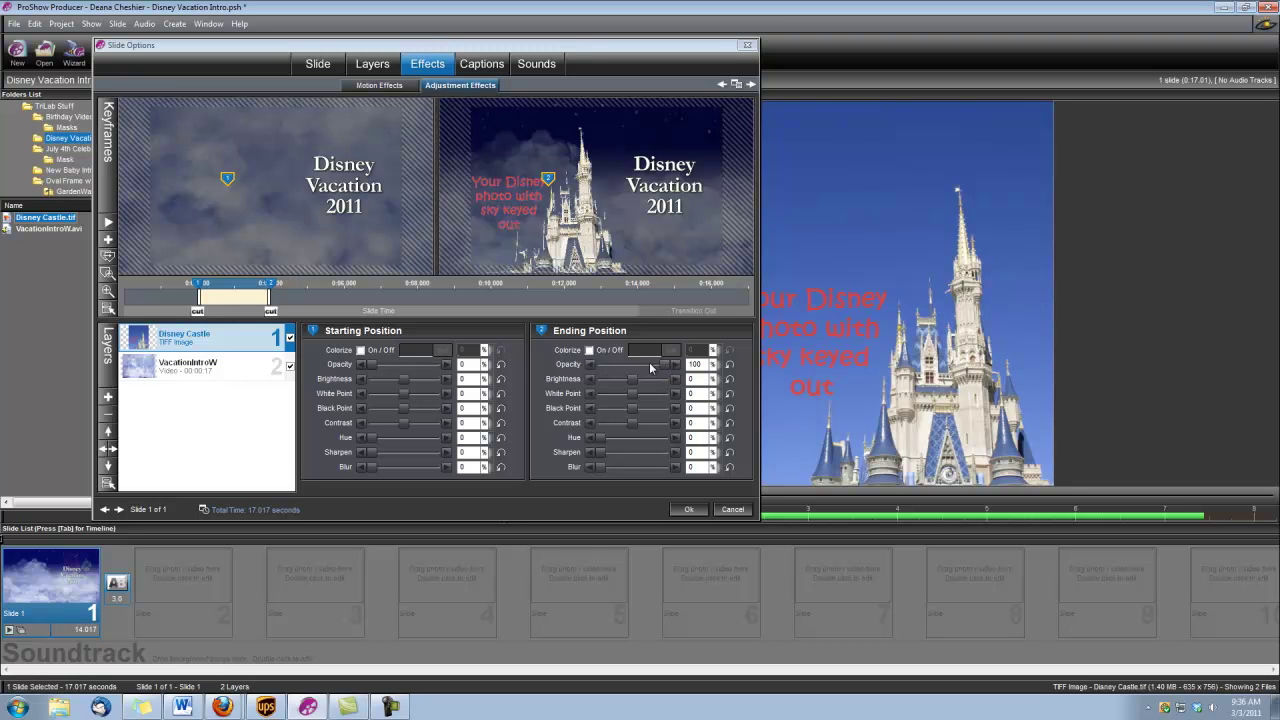
left_click(268, 297)
- Insert a third castle keyframe and drag it to about 16.96 seconds, keeping 100% opacity
left_click(108, 241)
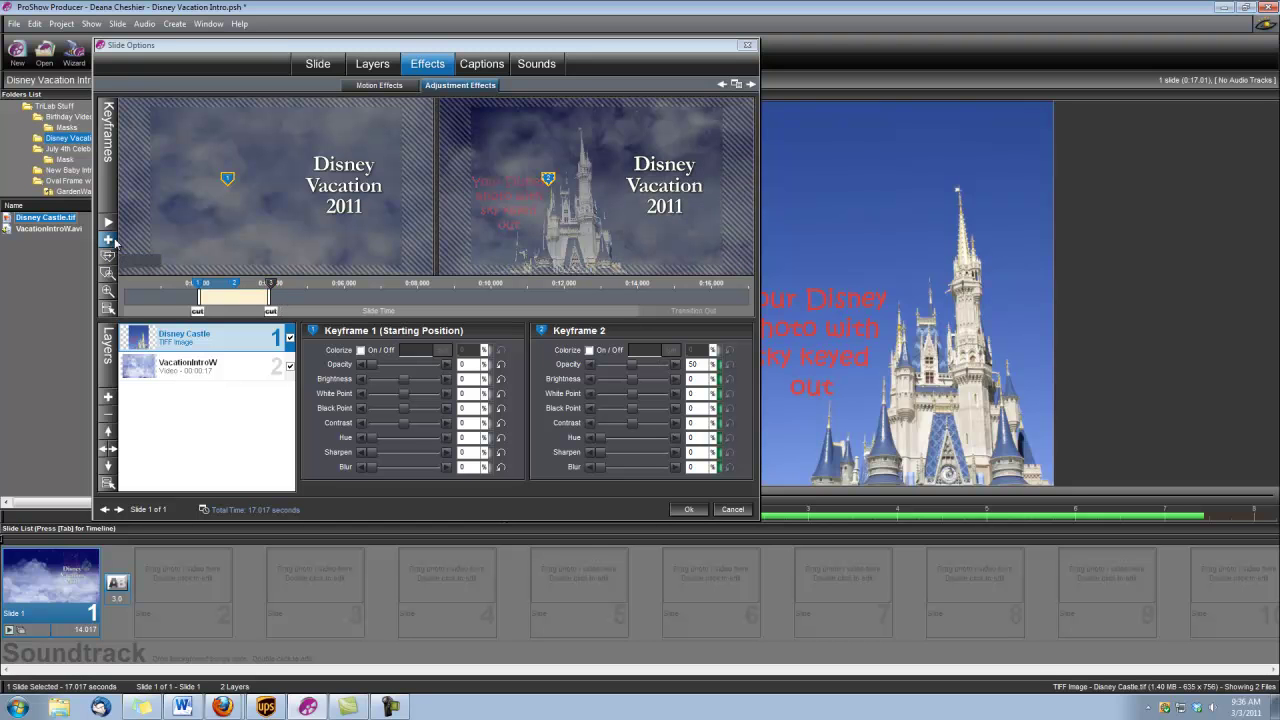
key("ctrl+z")
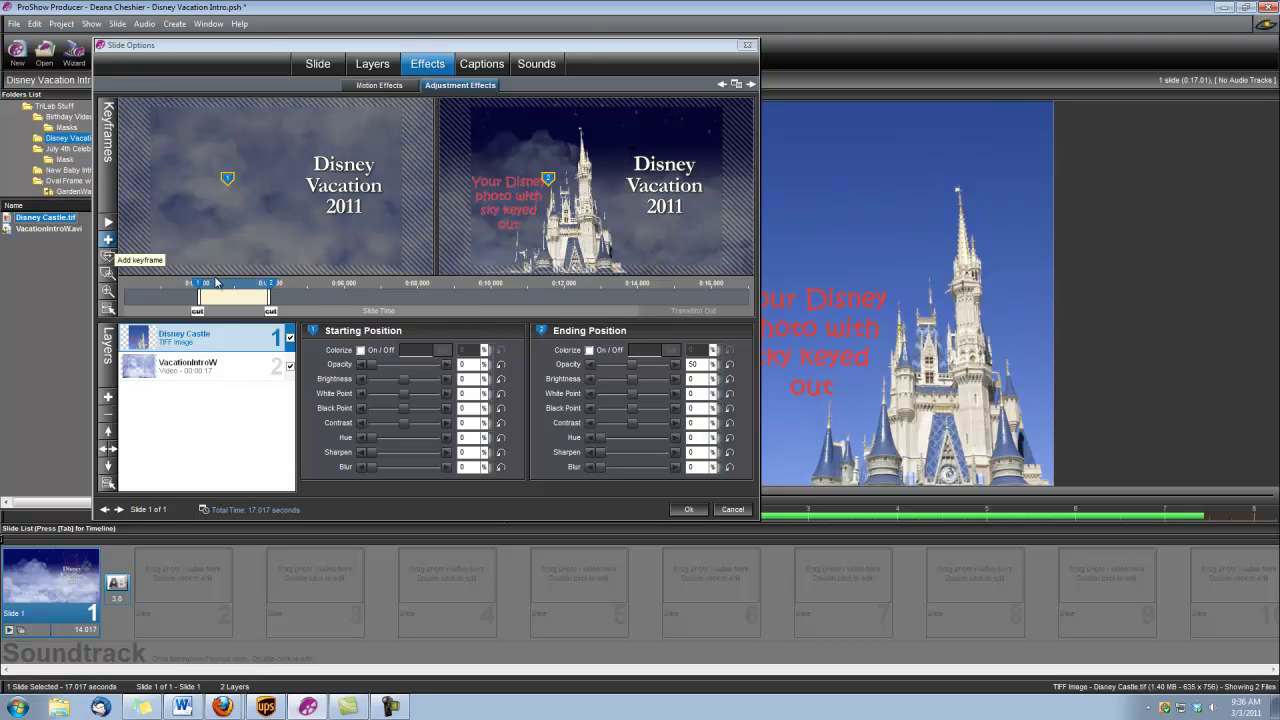
key("ctrl+z")
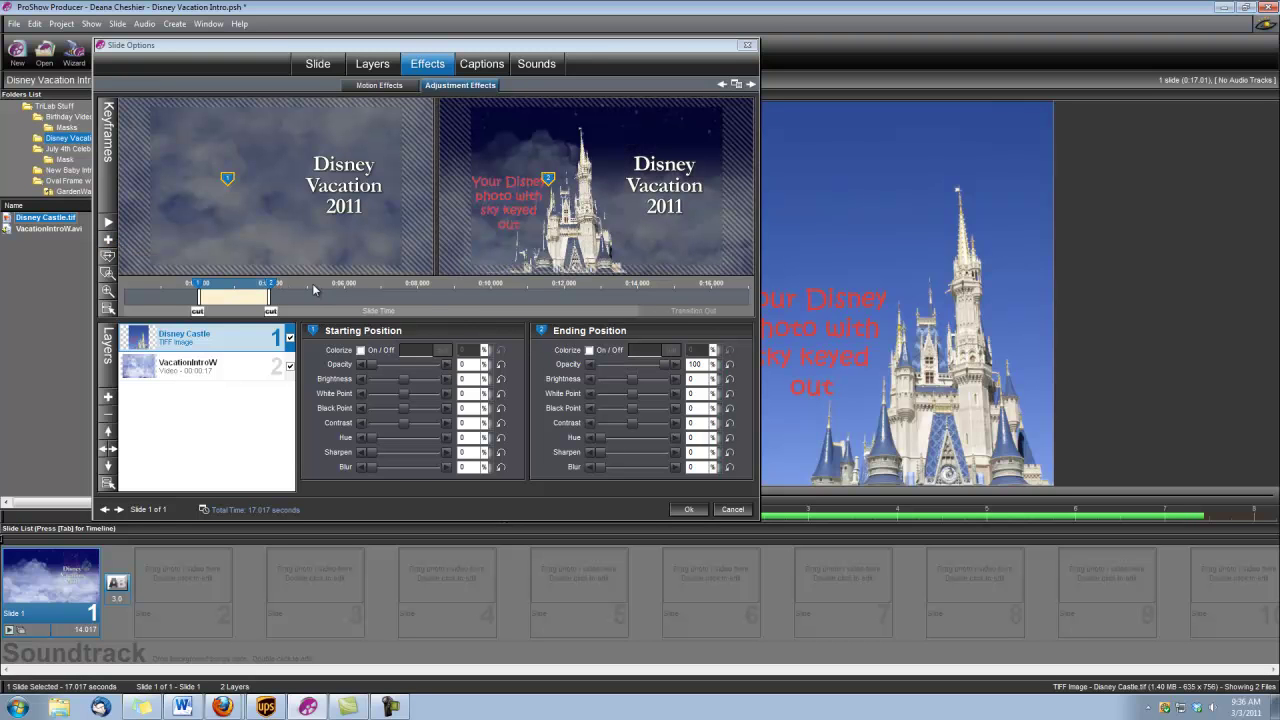
right_click(318, 286)
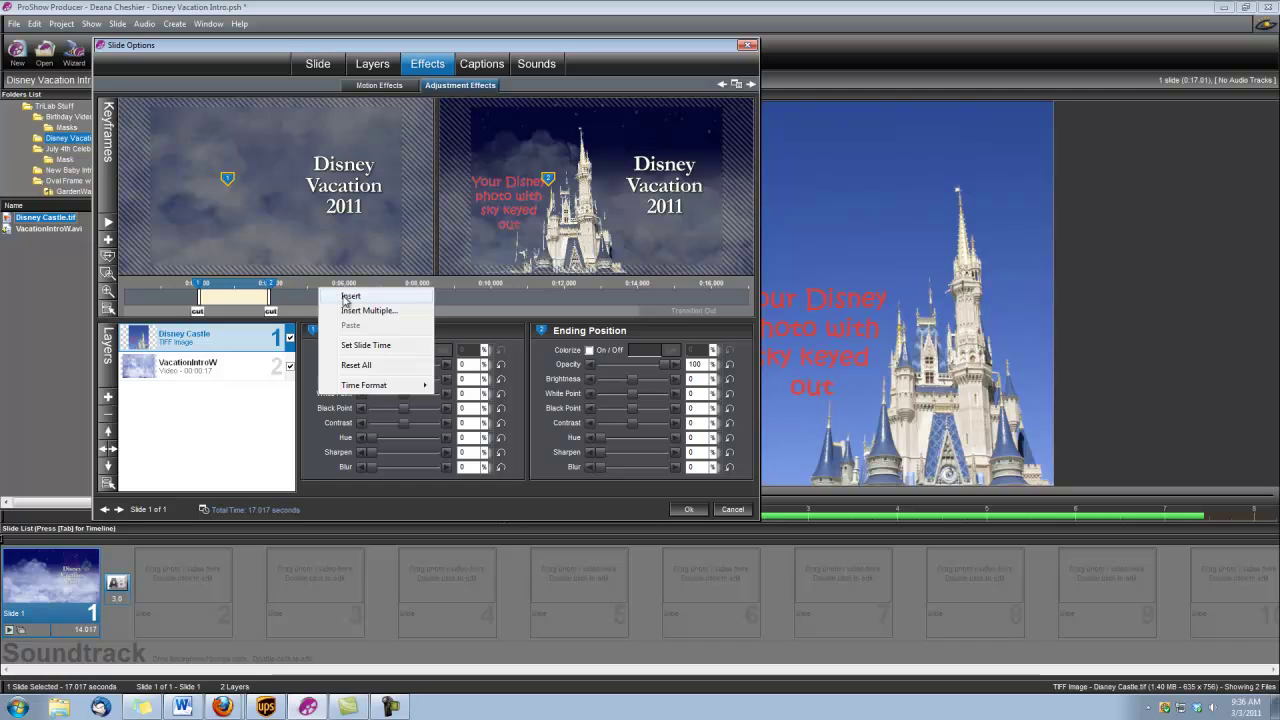
left_click(343, 298)
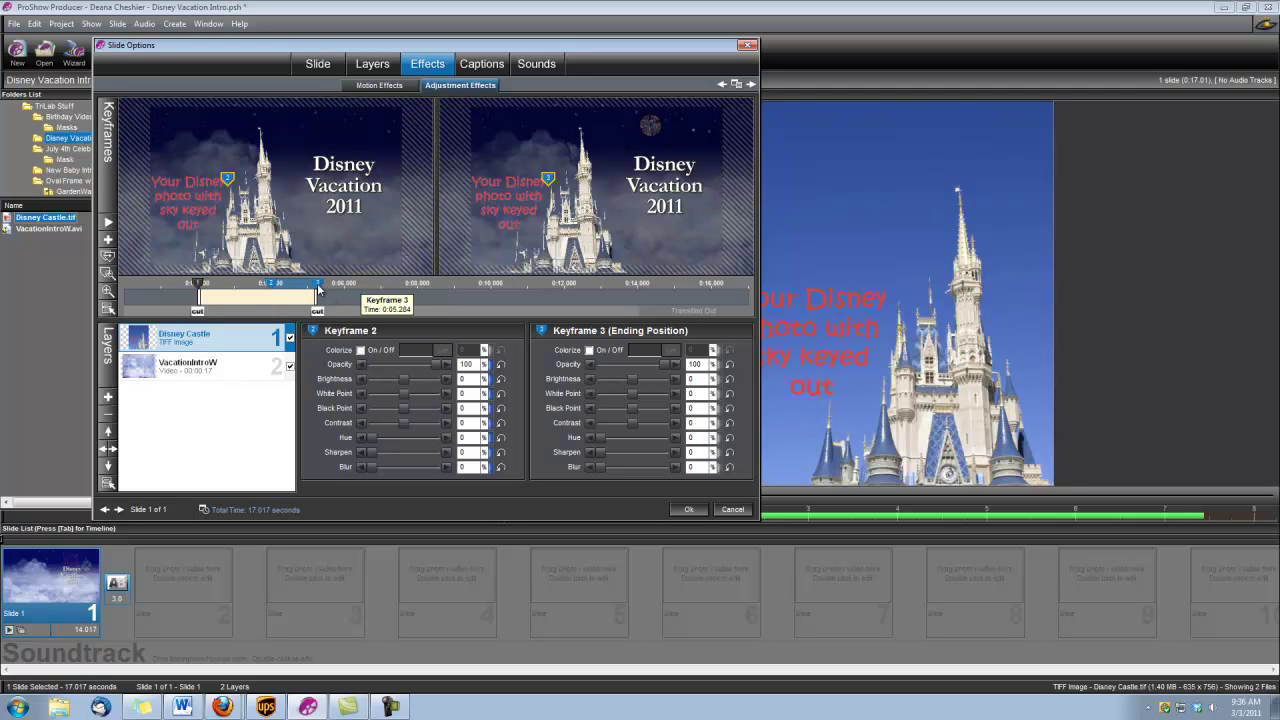
left_click_drag(318, 287, 746, 290)
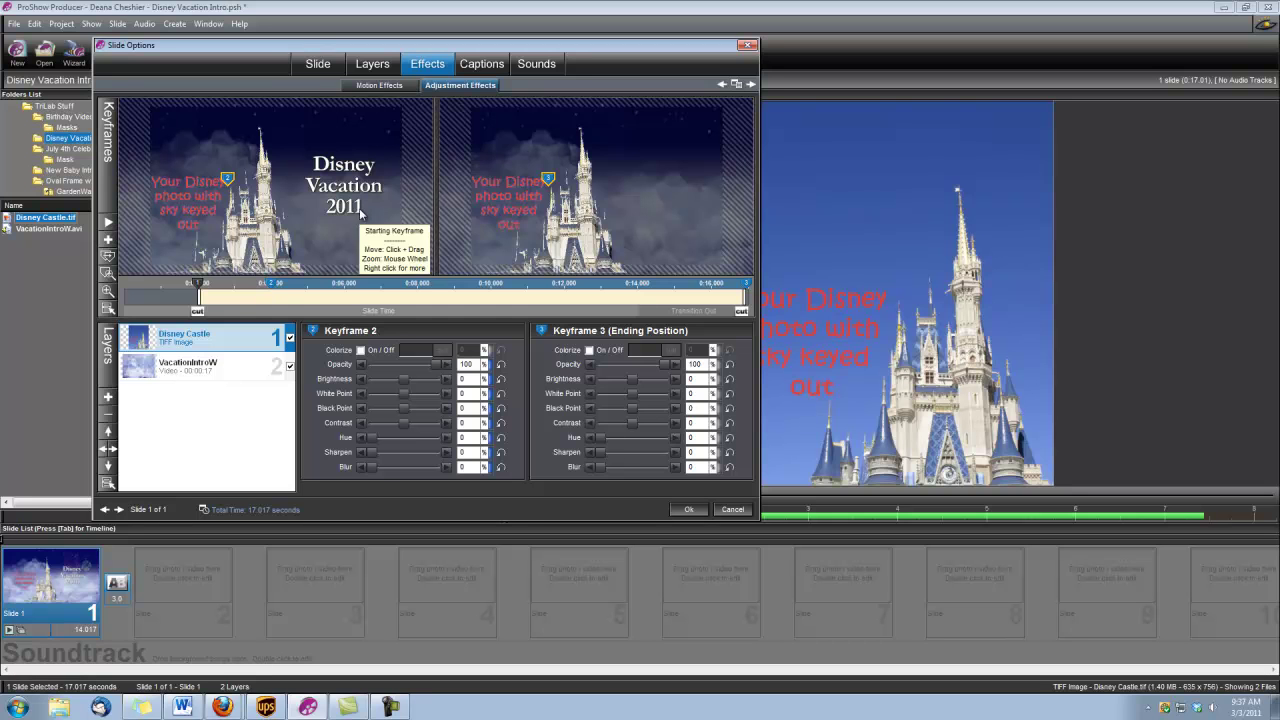
- Set the caption's first motion keyframe to 6 seconds, then close Slide Options with OK
left_click(480, 64)
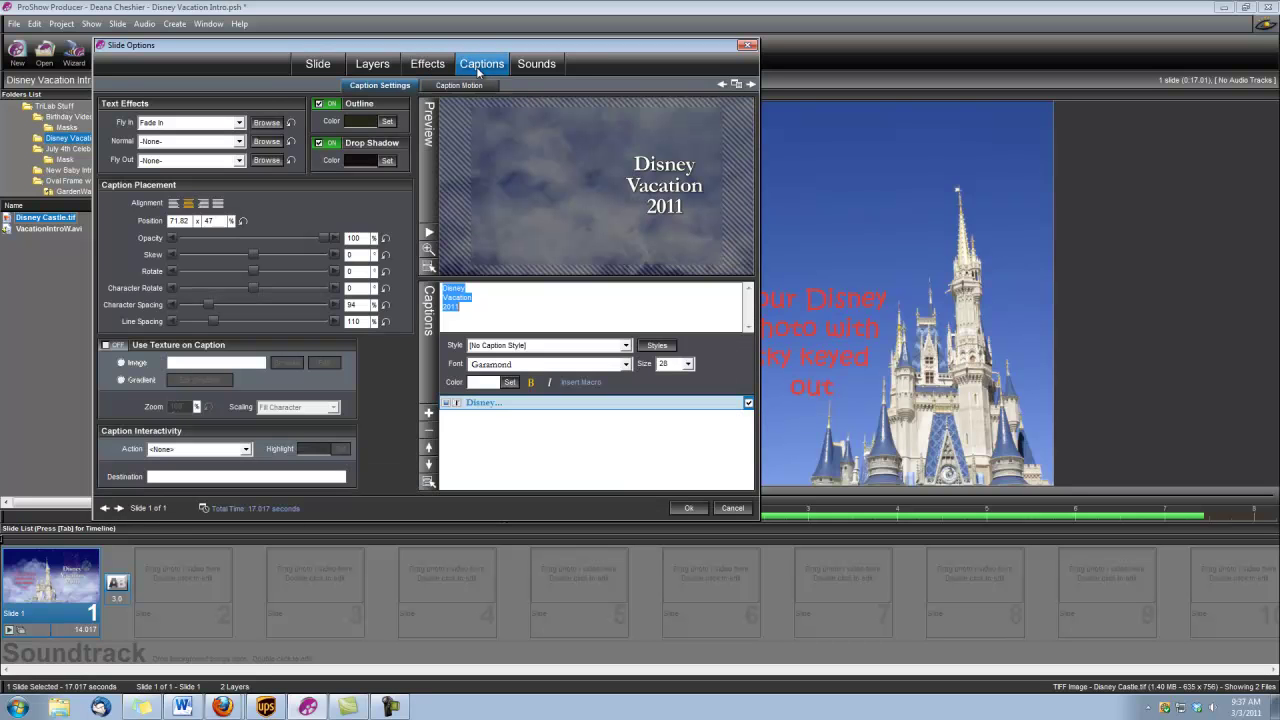
left_click(460, 86)
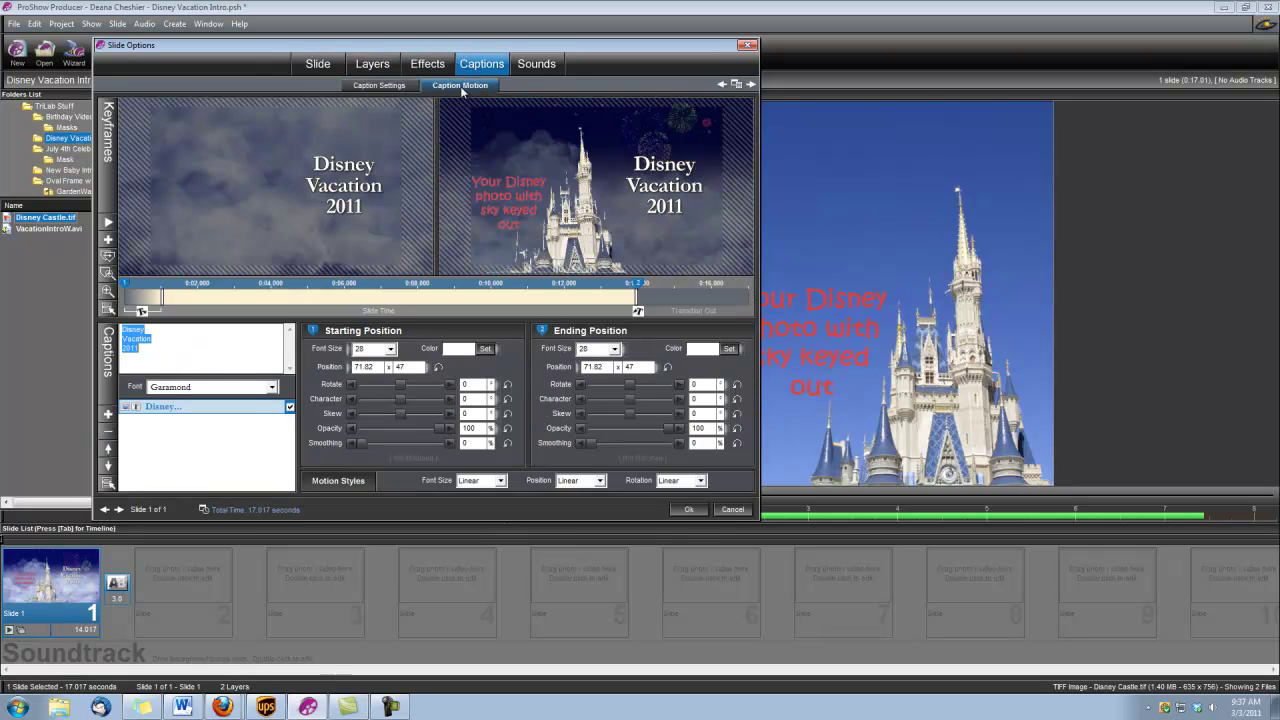
right_click(126, 286)
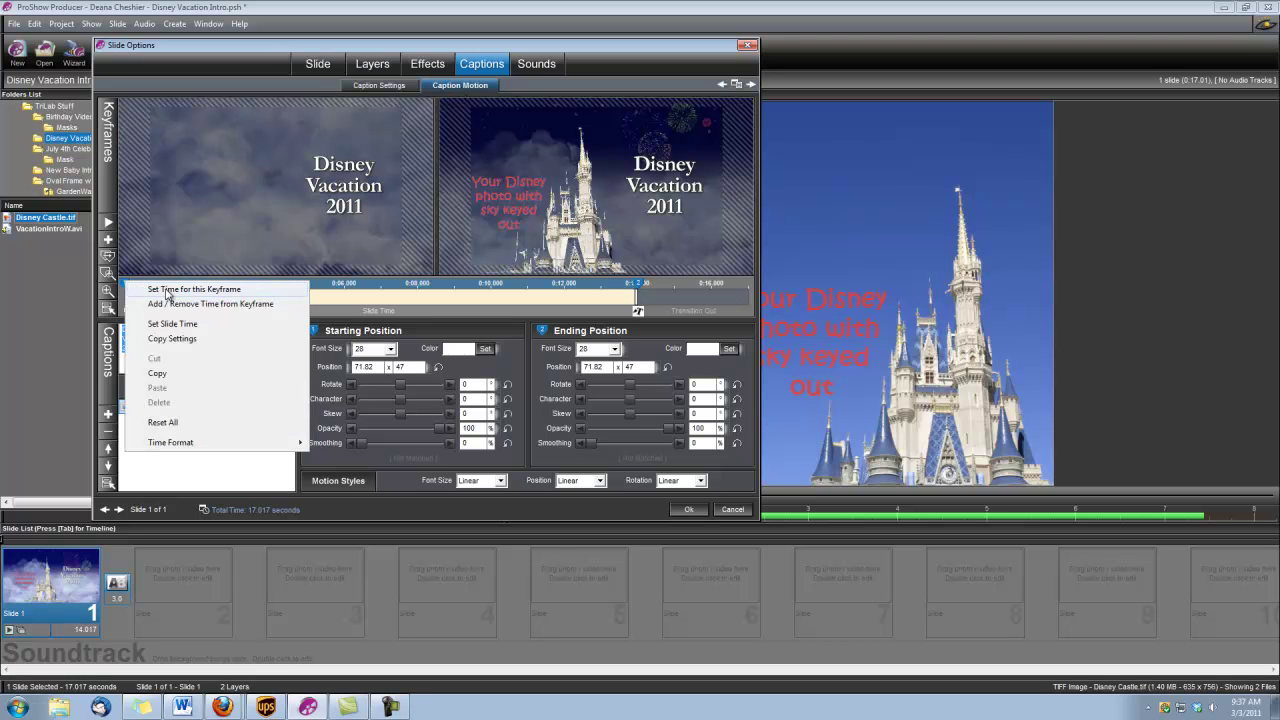
left_click(168, 290)
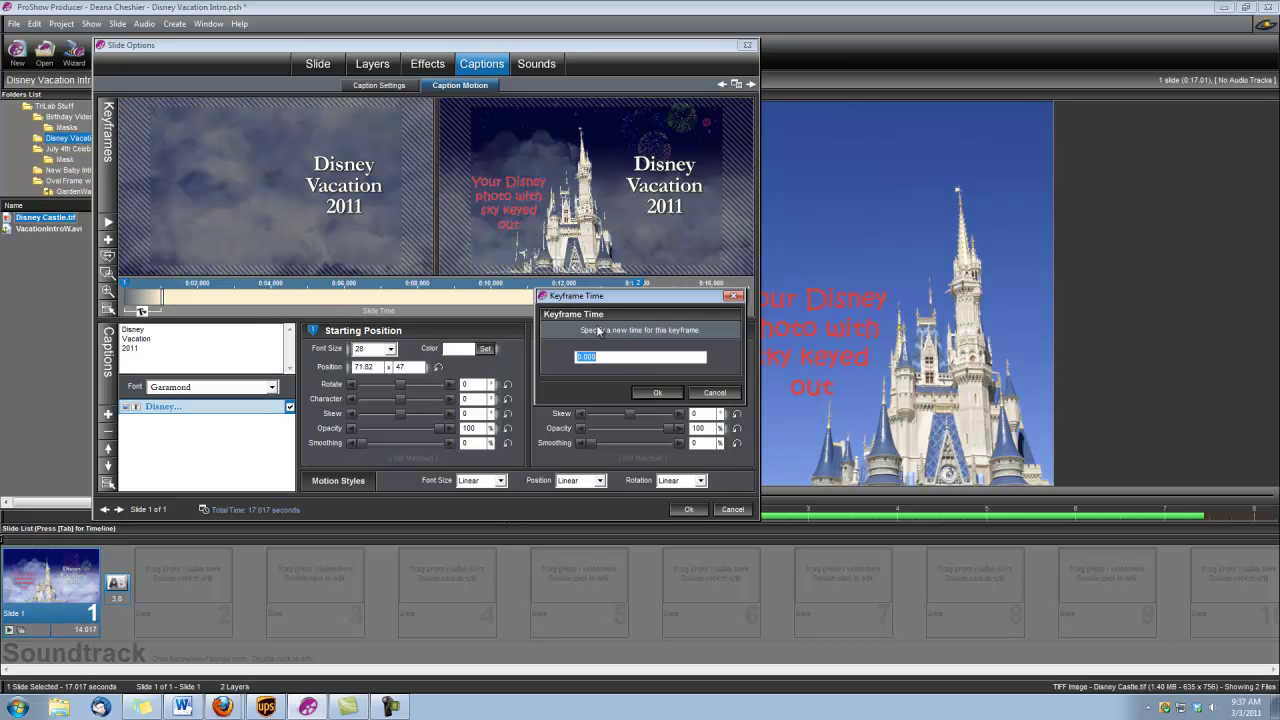
type("6")
left_click(658, 393)
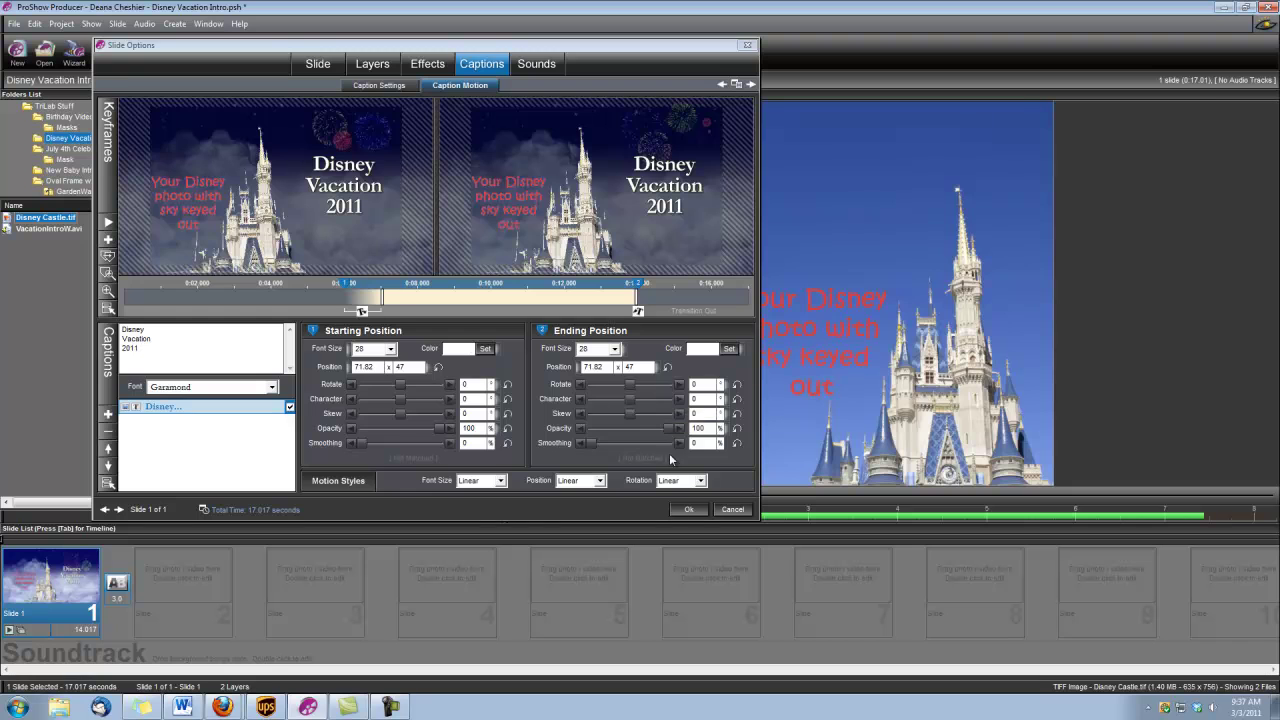
left_click(687, 510)
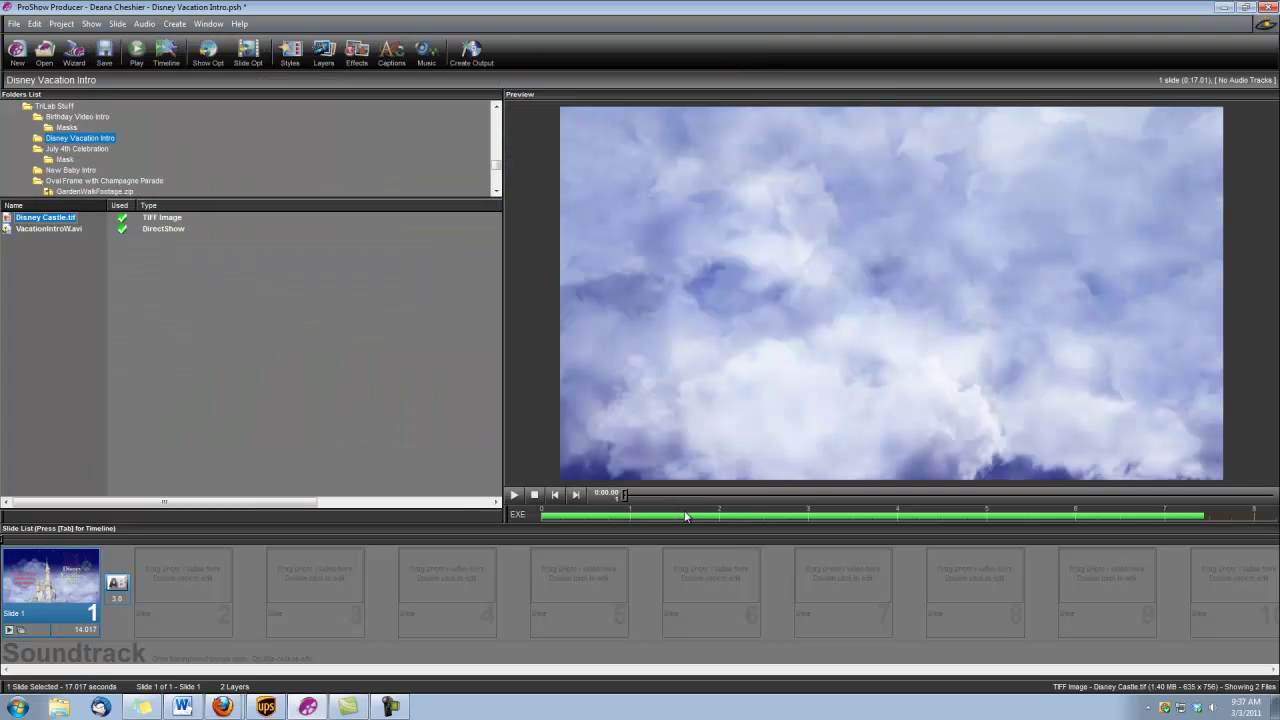
- Play the show in the preview to review the cloud, castle and title intro
left_click(514, 495)
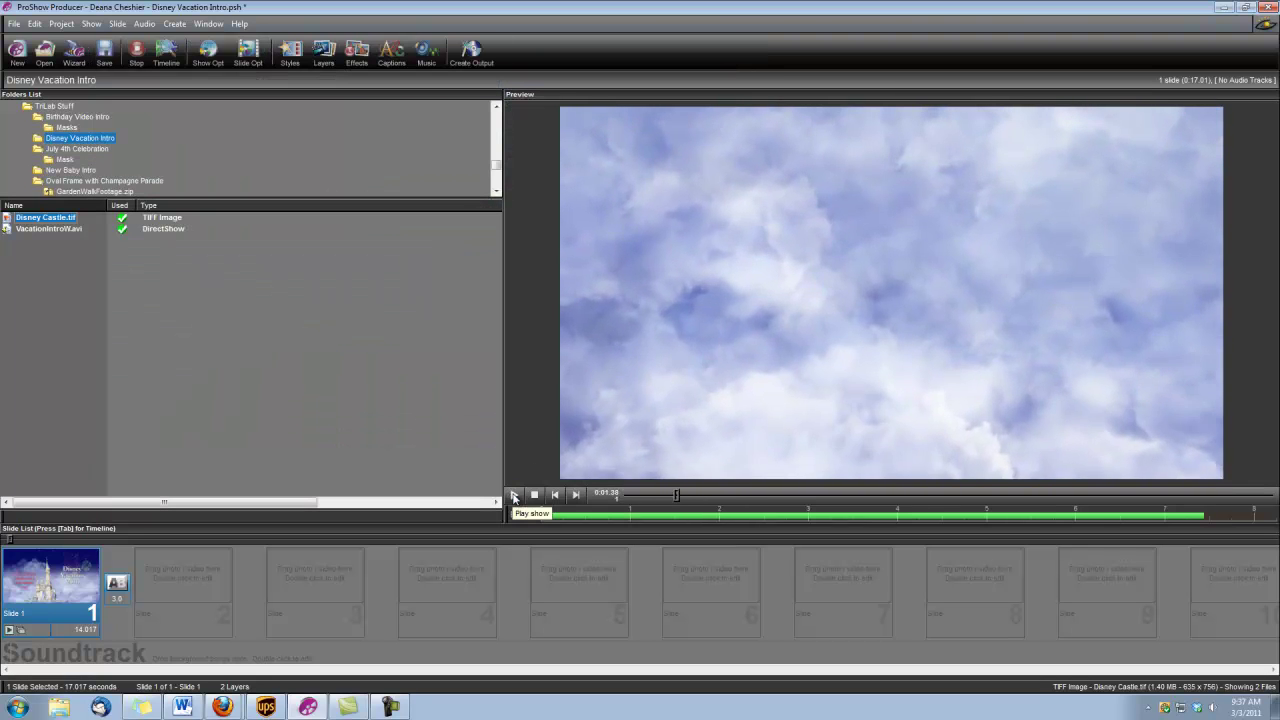